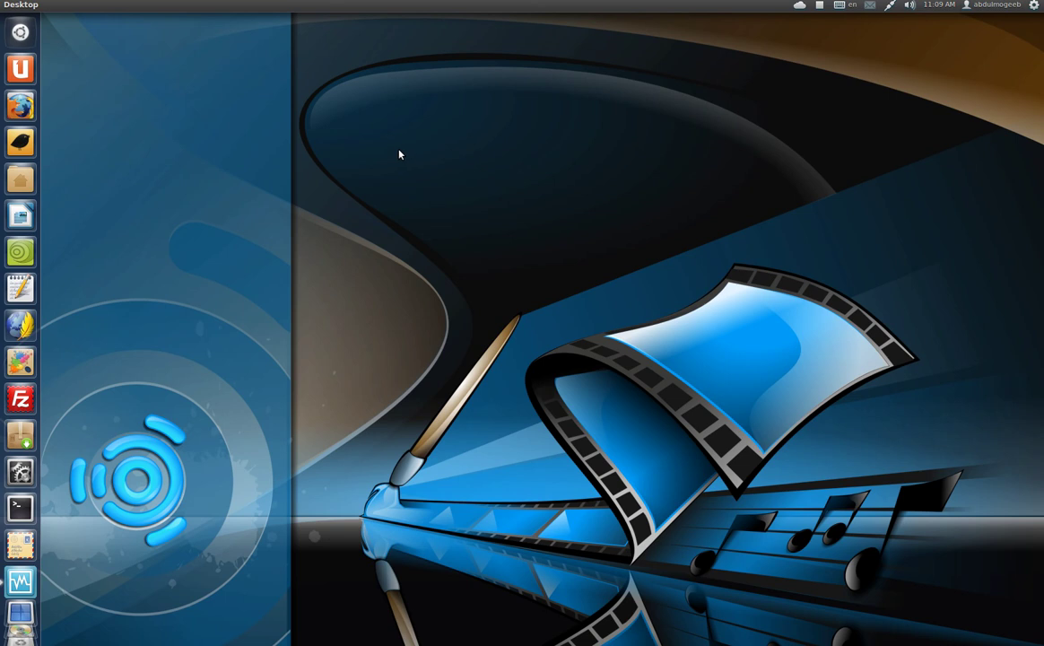
Step: Open LibreOffice Writer from the installed Office applications
left_click(20, 34)
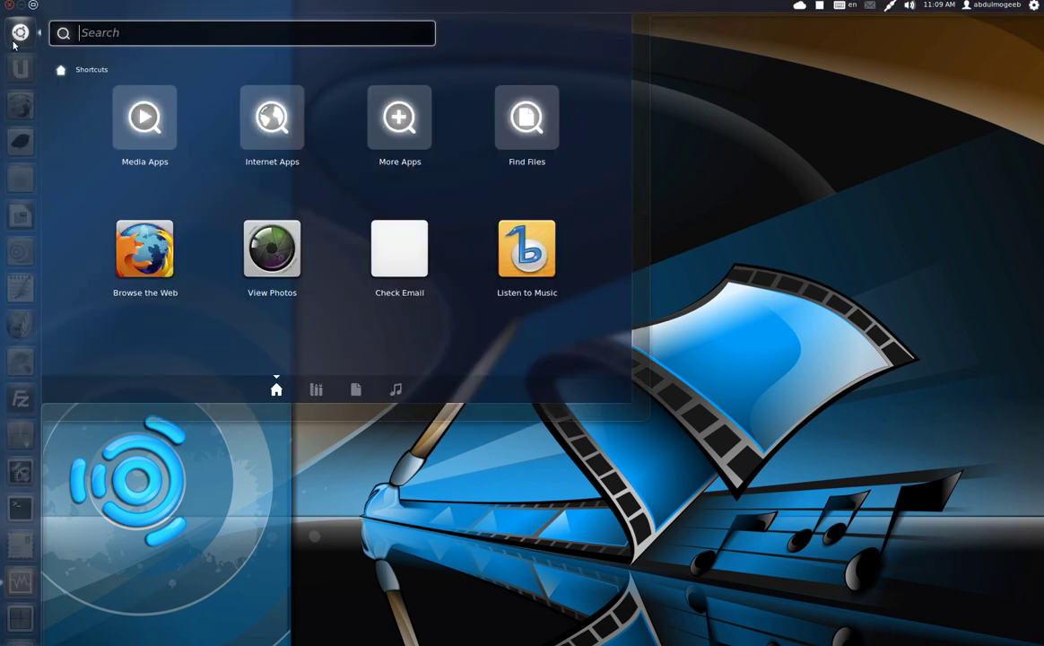
left_click(15, 42)
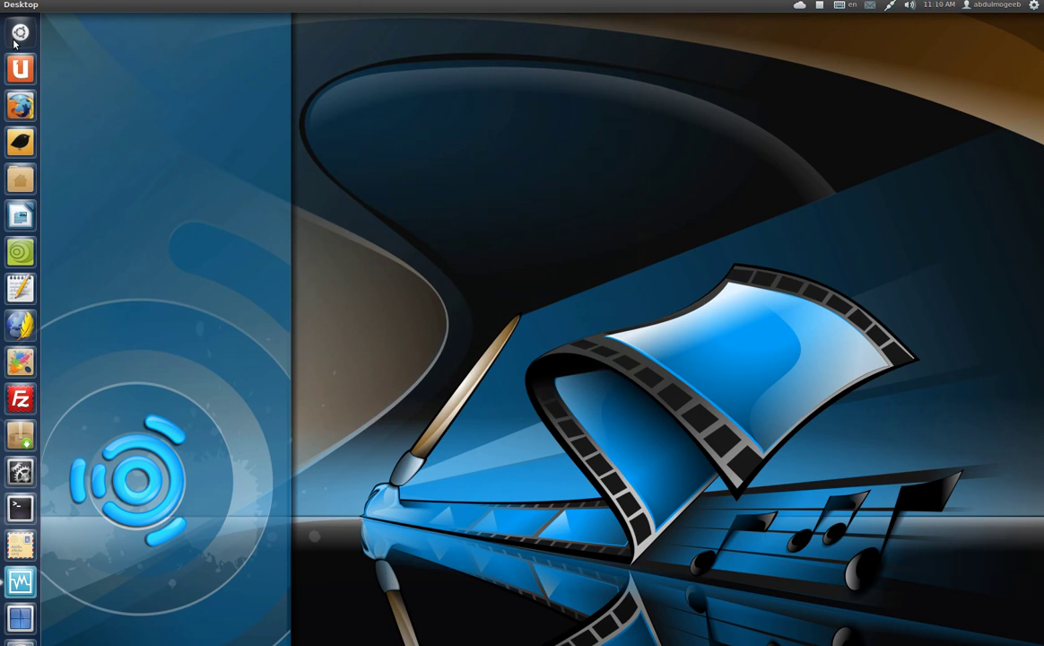
left_click(14, 41)
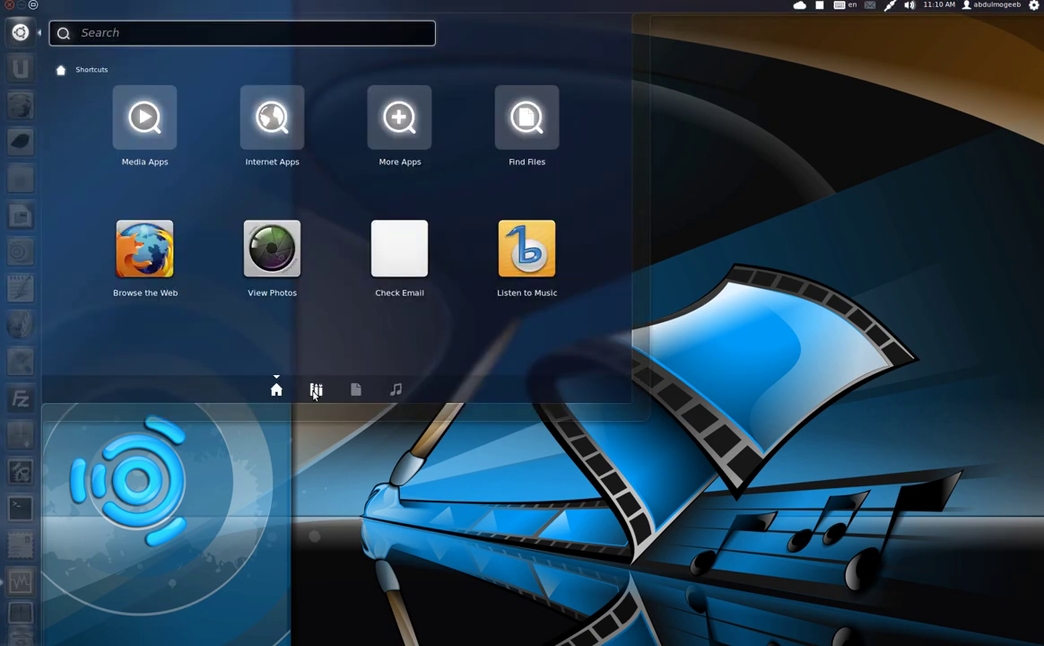
left_click(316, 390)
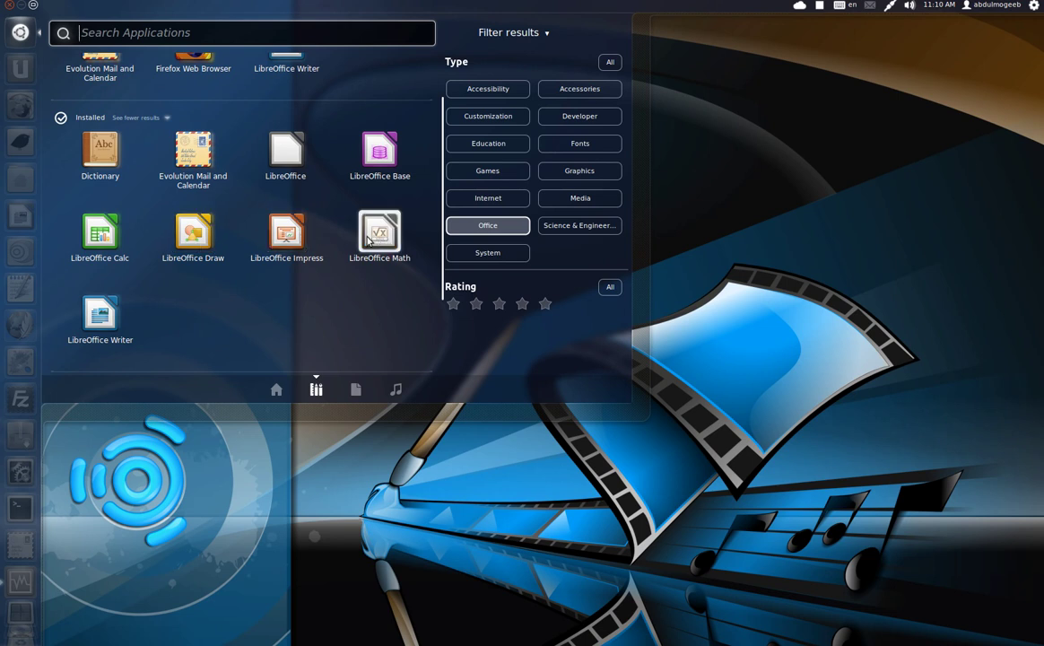
left_click(113, 323)
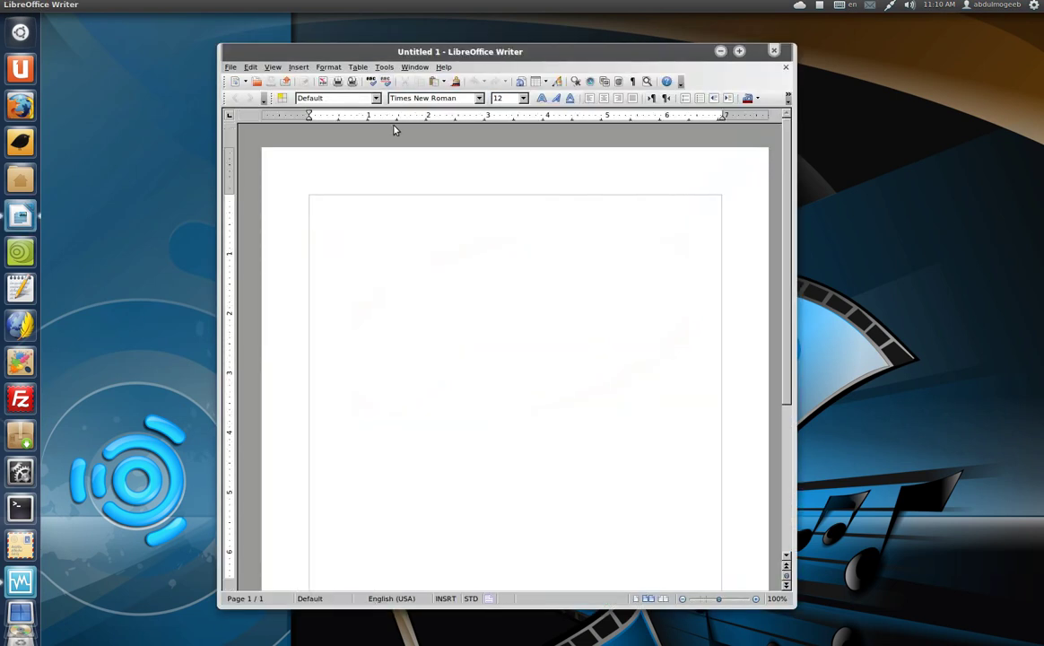
Step: Examine Writer's language settings, including the available user interface languages, and leave the options without changing anything
left_click(384, 67)
left_click(385, 338)
left_click(384, 66)
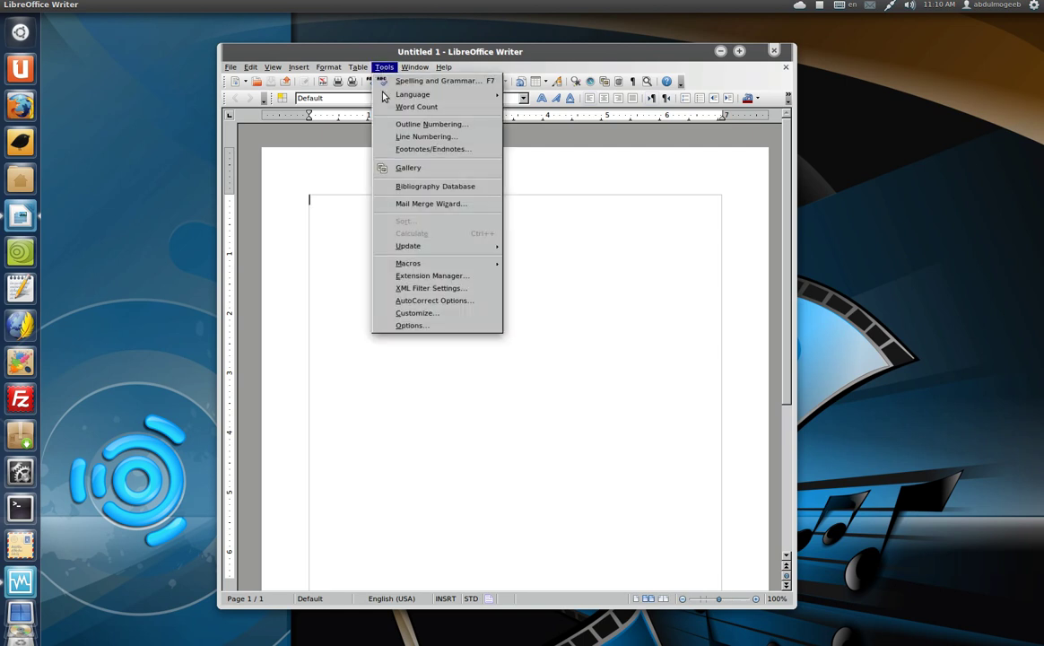
left_click(415, 326)
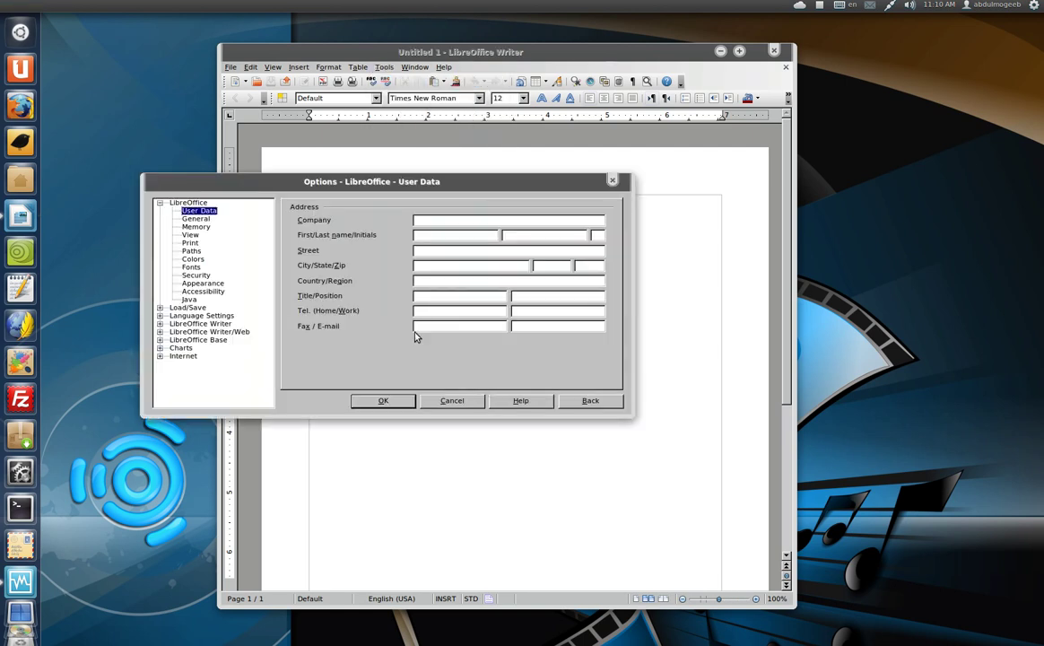
left_click(160, 315)
left_click(199, 323)
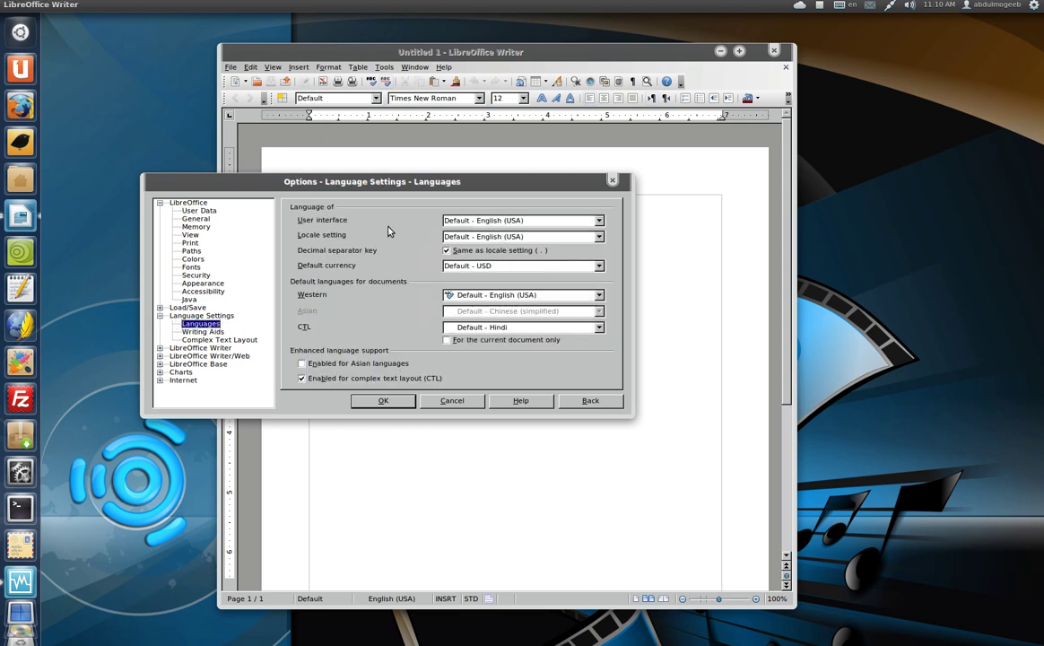
left_click(467, 224)
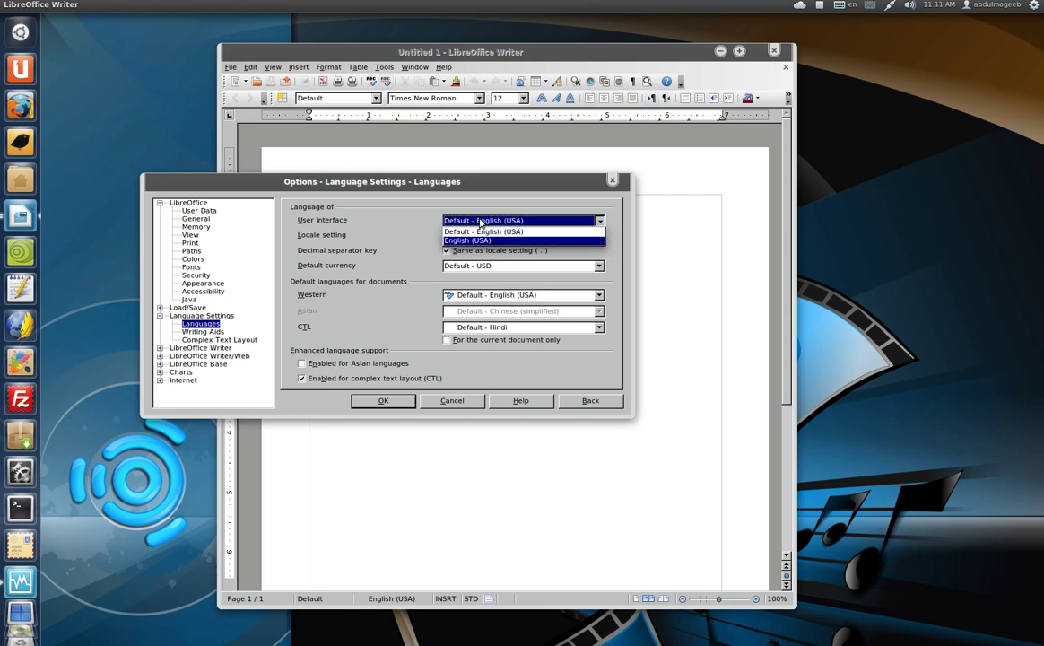
left_click(265, 215)
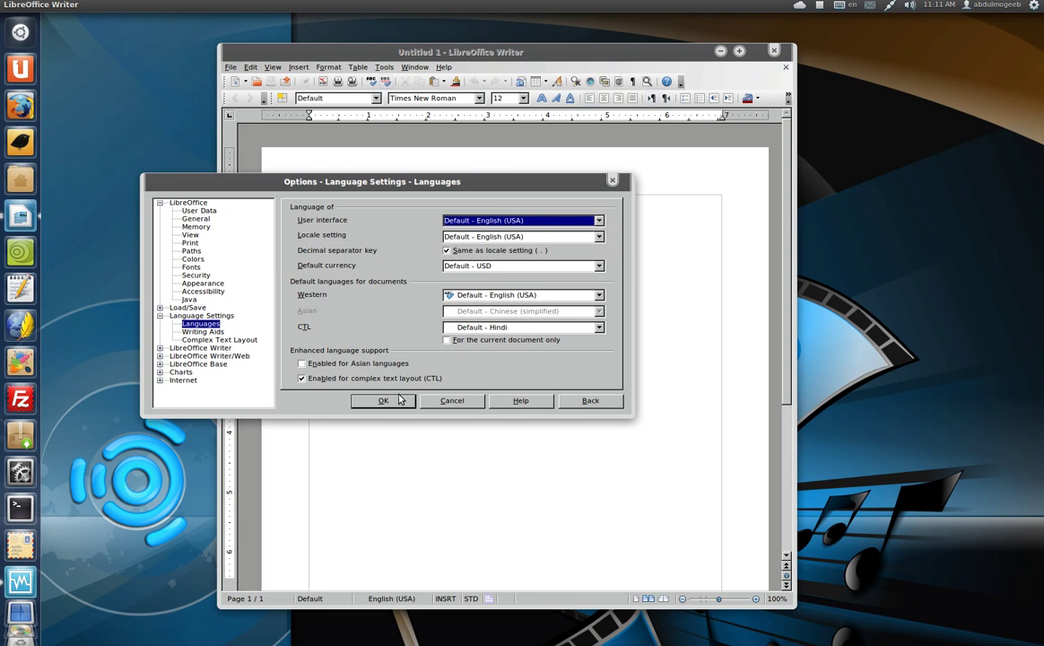
left_click_drag(306, 191, 369, 220)
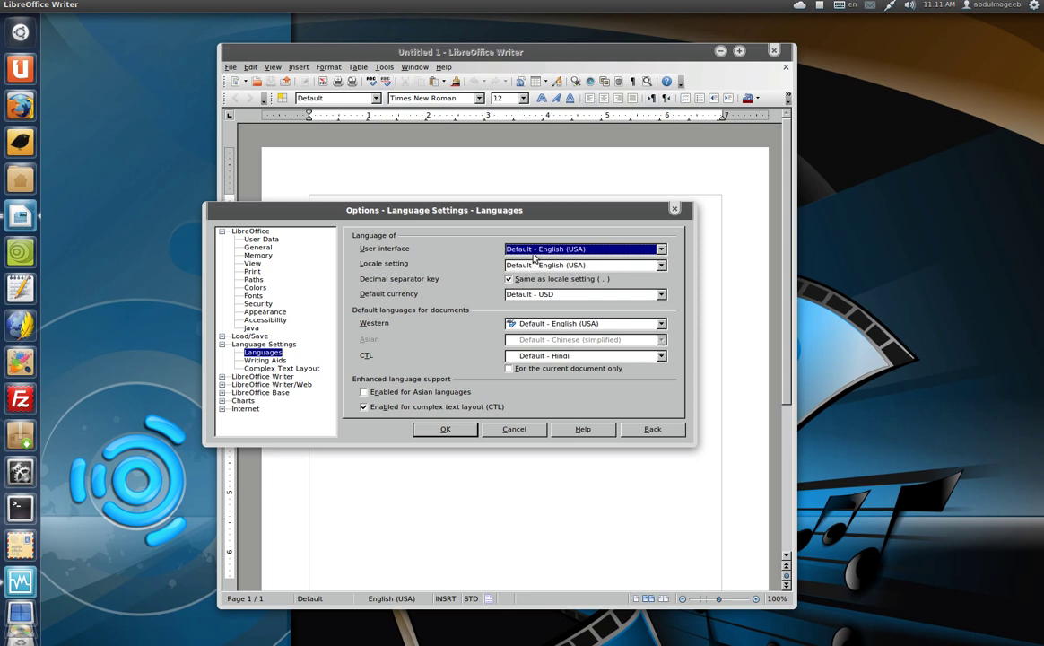
left_click(514, 429)
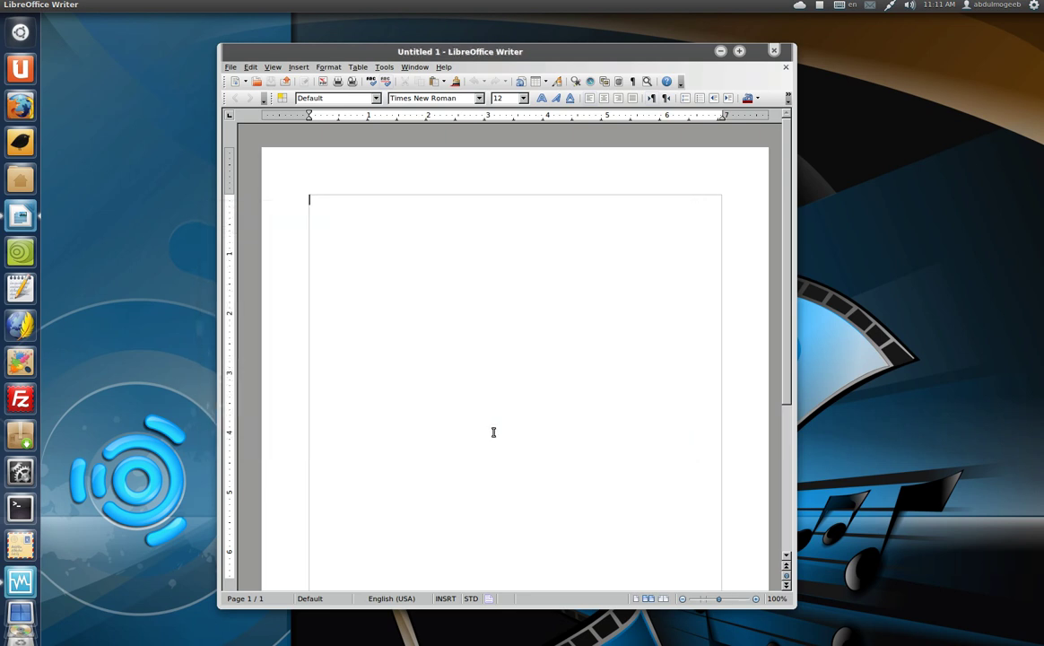
left_click_drag(354, 55, 383, 52)
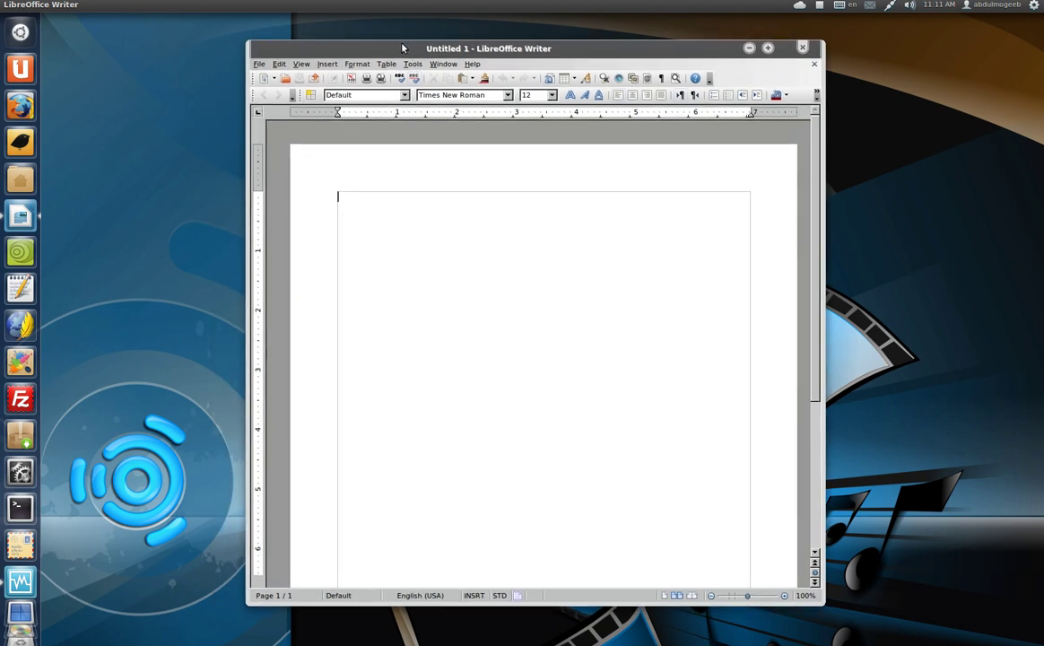
mouse_move(403, 47)
left_mouse_down()
mouse_move(447, 47)
mouse_move(413, 47)
left_mouse_up()
left_click(423, 63)
left_click(424, 63)
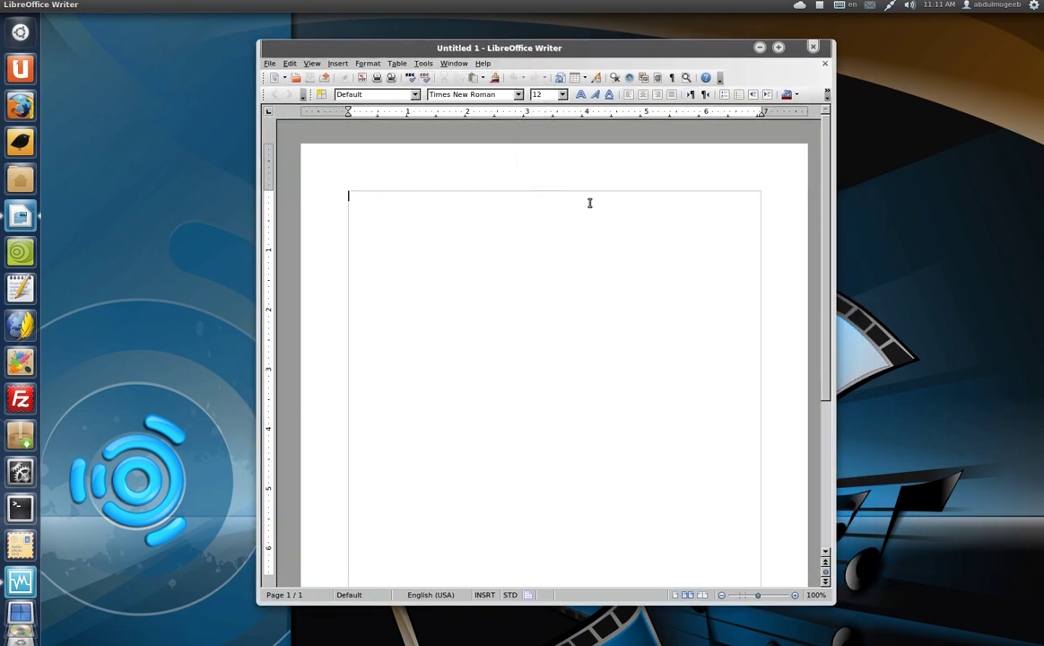
Step: Write the Arabic line "بسم الله الرحمن الرحيم" in the blank document, with "GNU/Linux" in English on the line below
key("BackSpace")
key("alt+shift")
type("بسم الله الرحمن الرحيم")
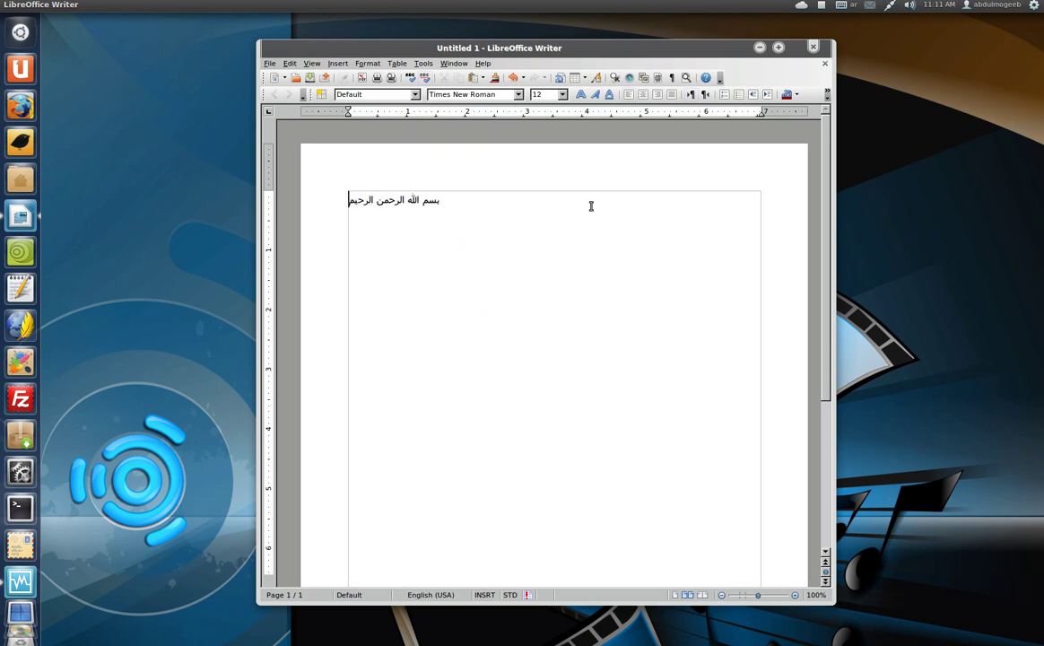
key("alt+shift")
type("GNU/Linux")
key("ctrl+s")
left_click(471, 359)
Step: Centre both lines of text and set their font size to 54
key("ctrl+a")
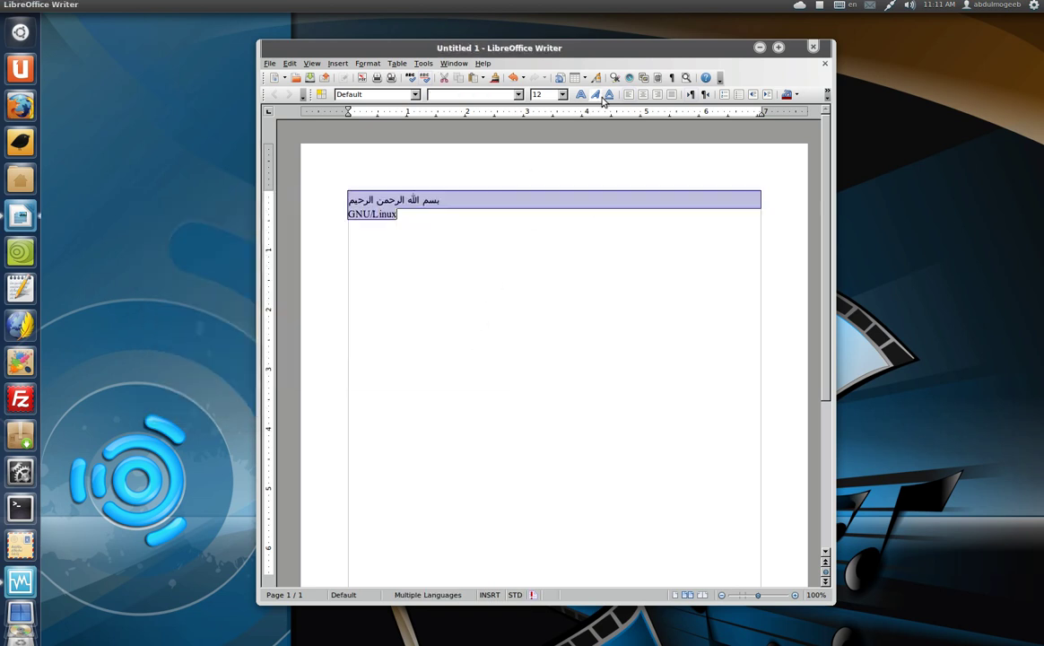
key("ctrl+e")
left_click(563, 94)
scroll(543, 183, "down", 3)
left_click(541, 174)
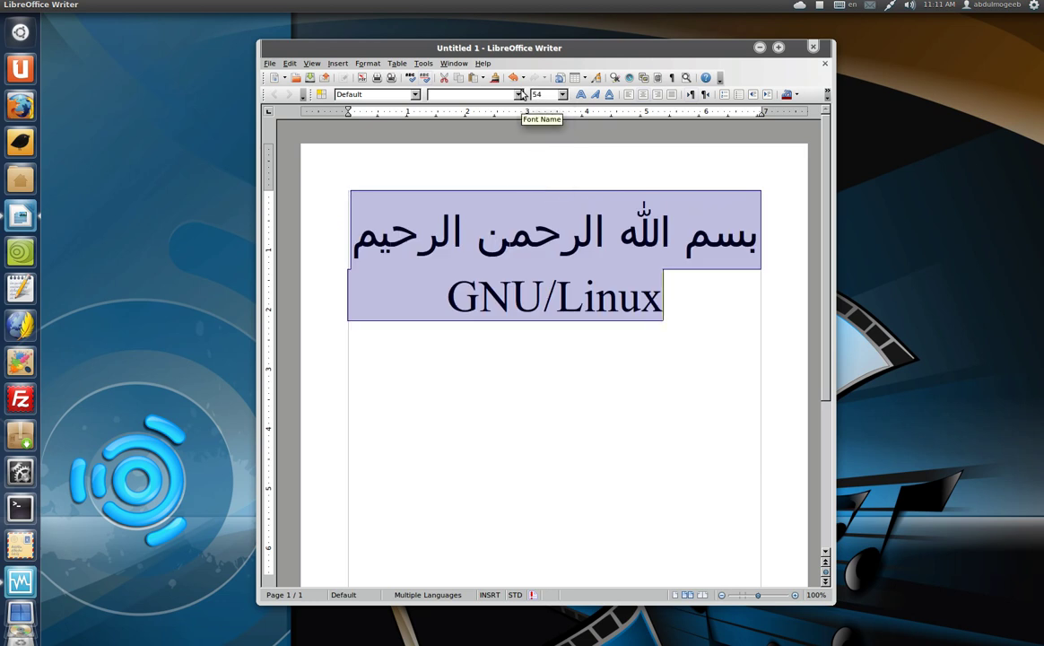
Step: Set the font of both selected lines to Abdoullah( Afaaq) and deselect the text
left_click(519, 94)
scroll(527, 197, "down", 3)
scroll(538, 180, "down", 9)
left_click(560, 191)
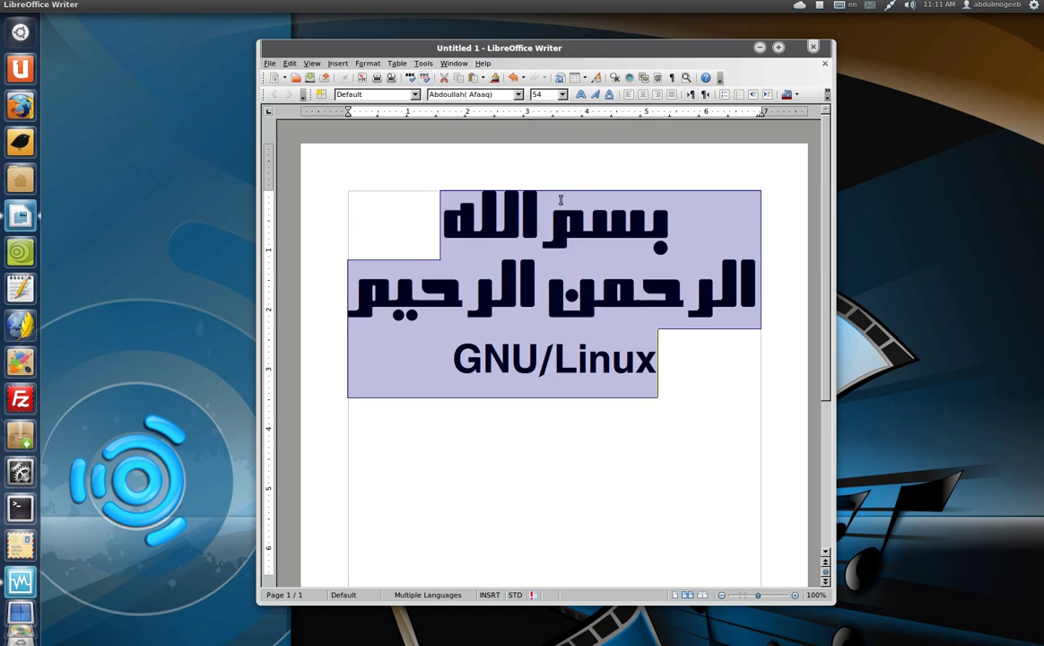
left_click(694, 401)
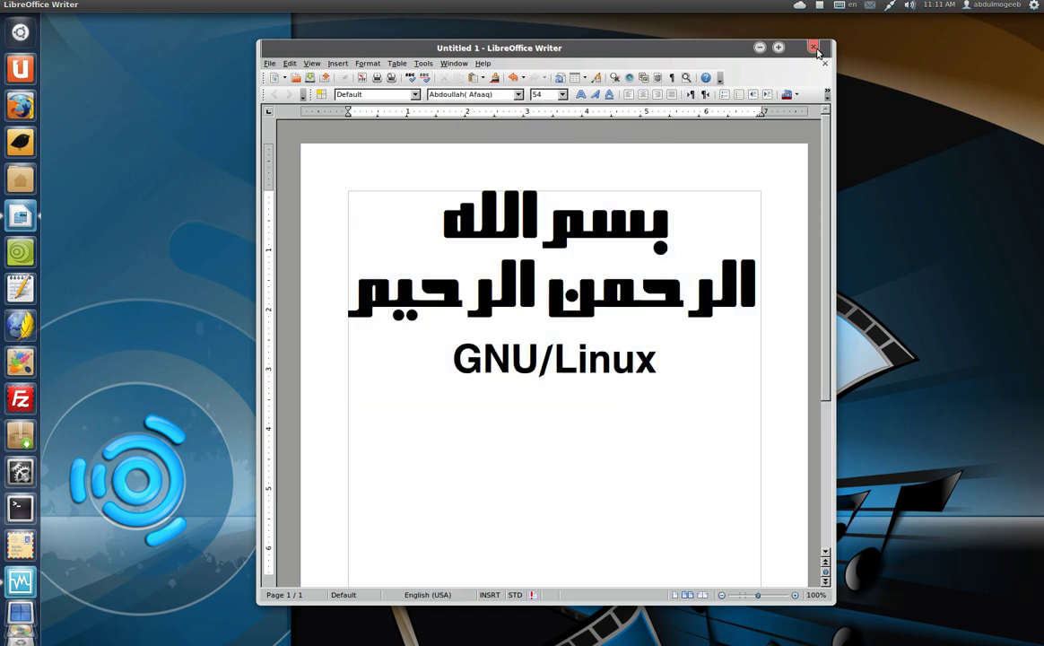
Step: Close the Writer document without saving it and start LibreOffice Impress from the Office applications
left_click(814, 47)
left_click(543, 344)
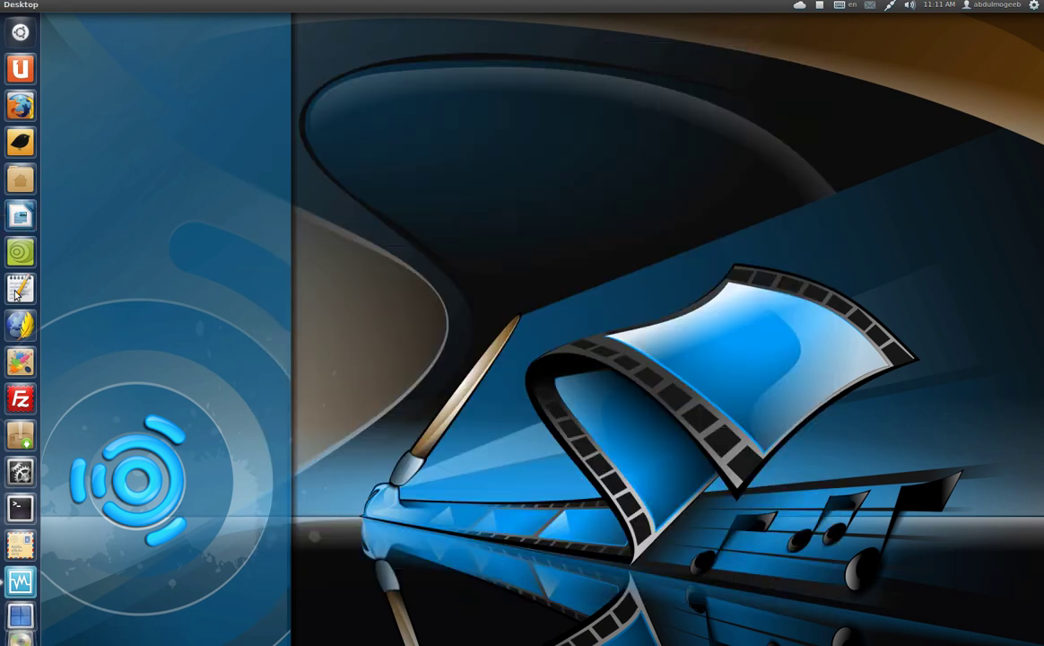
left_click(20, 32)
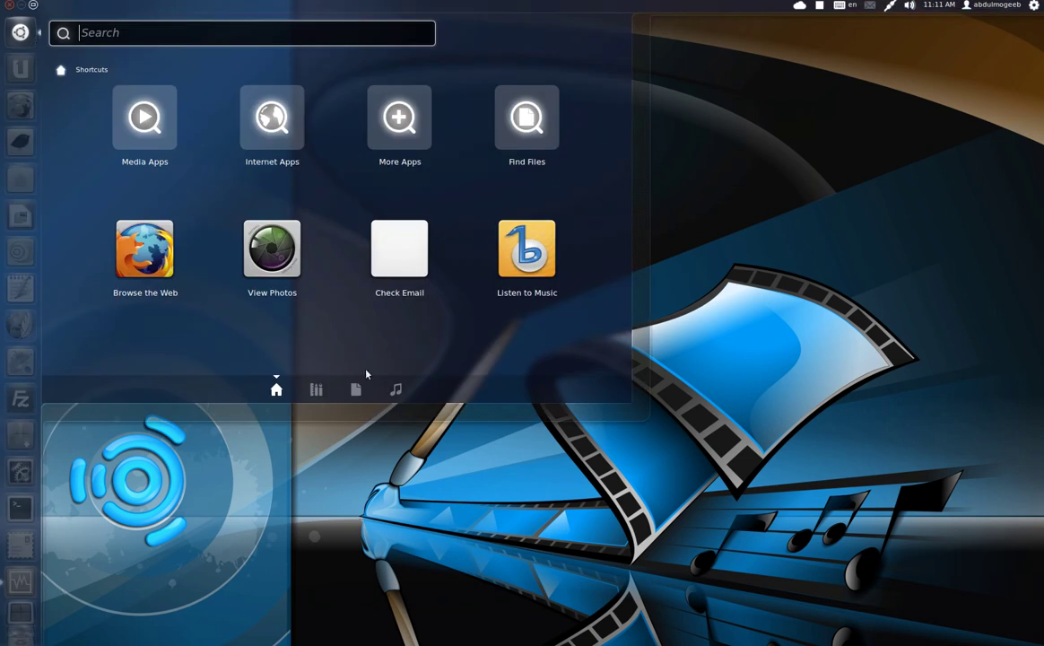
left_click(317, 391)
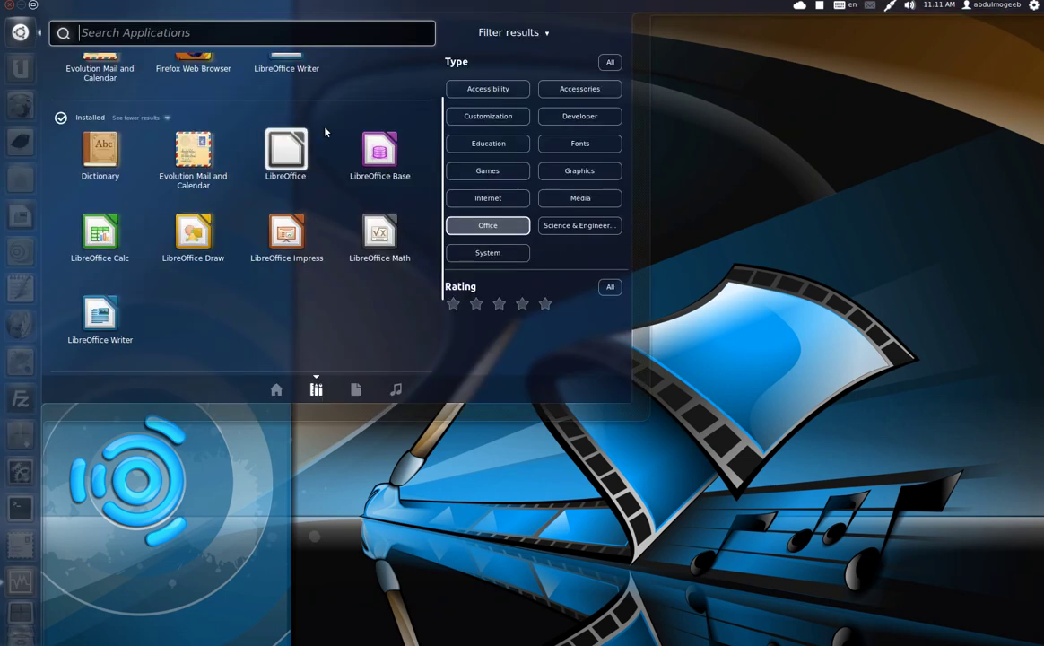
left_click(271, 243)
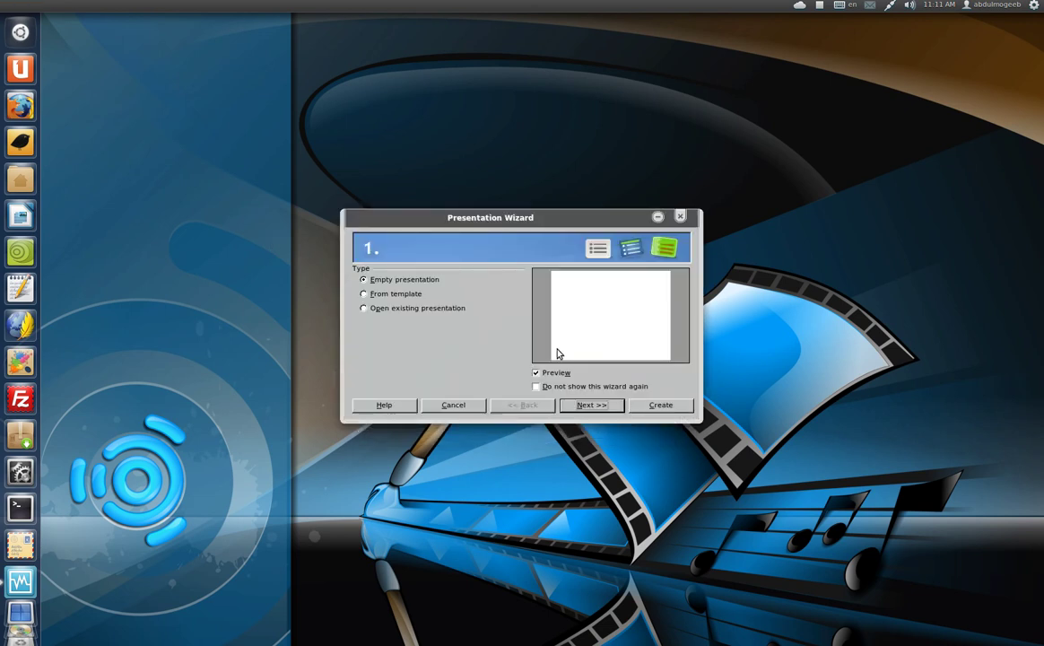
Step: Create an empty presentation with the wizard's default design and enter "GNU/Linux" as the first slide's title
left_click(593, 409)
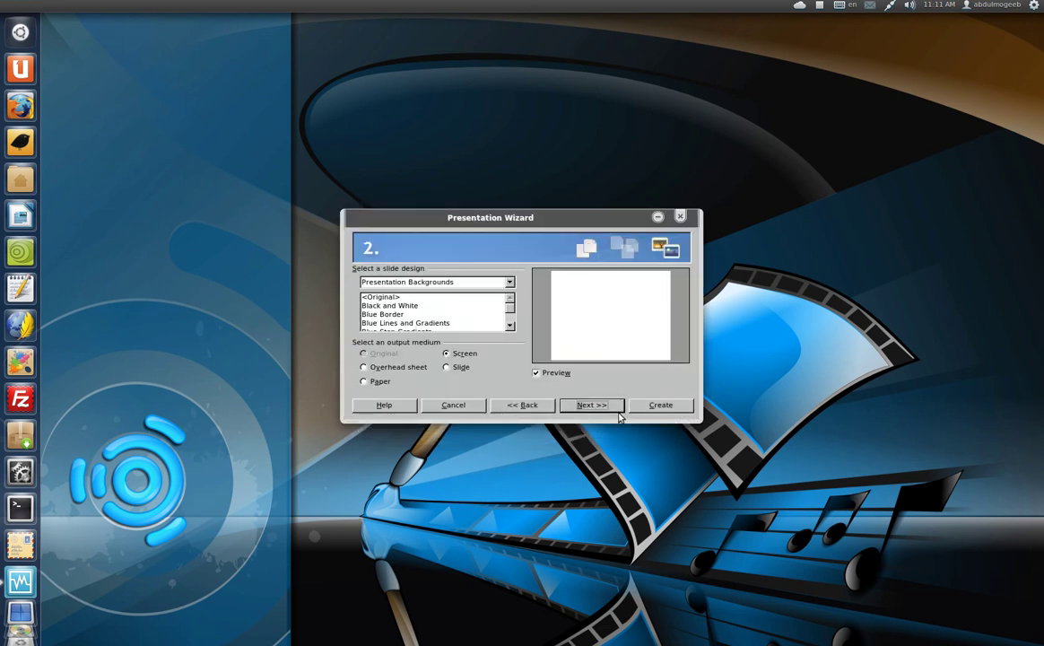
left_click(592, 406)
left_click(662, 405)
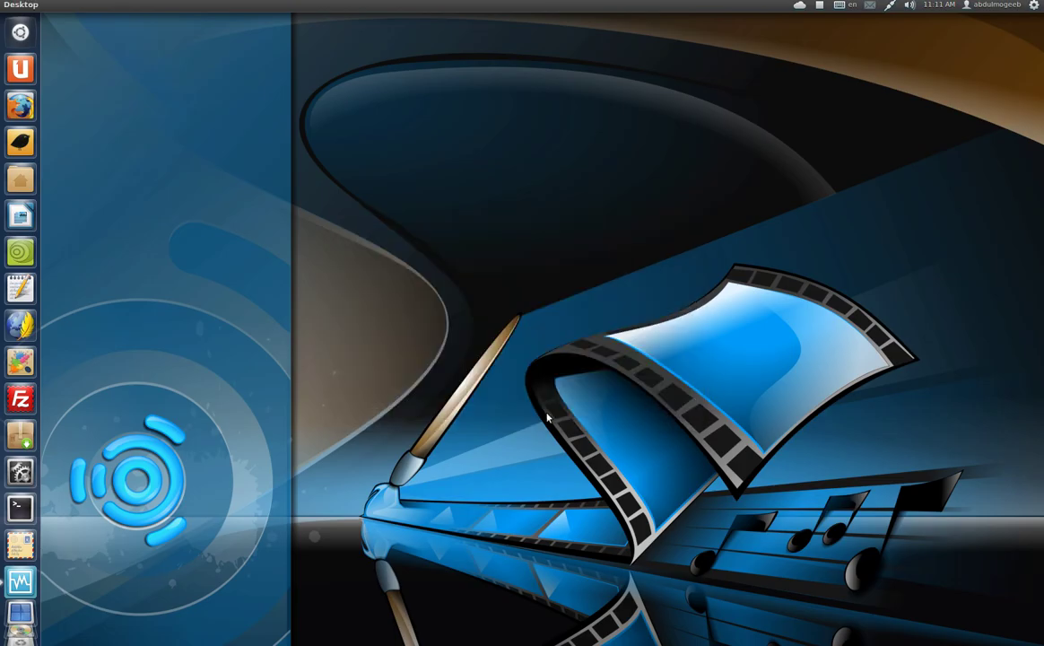
left_click(427, 145)
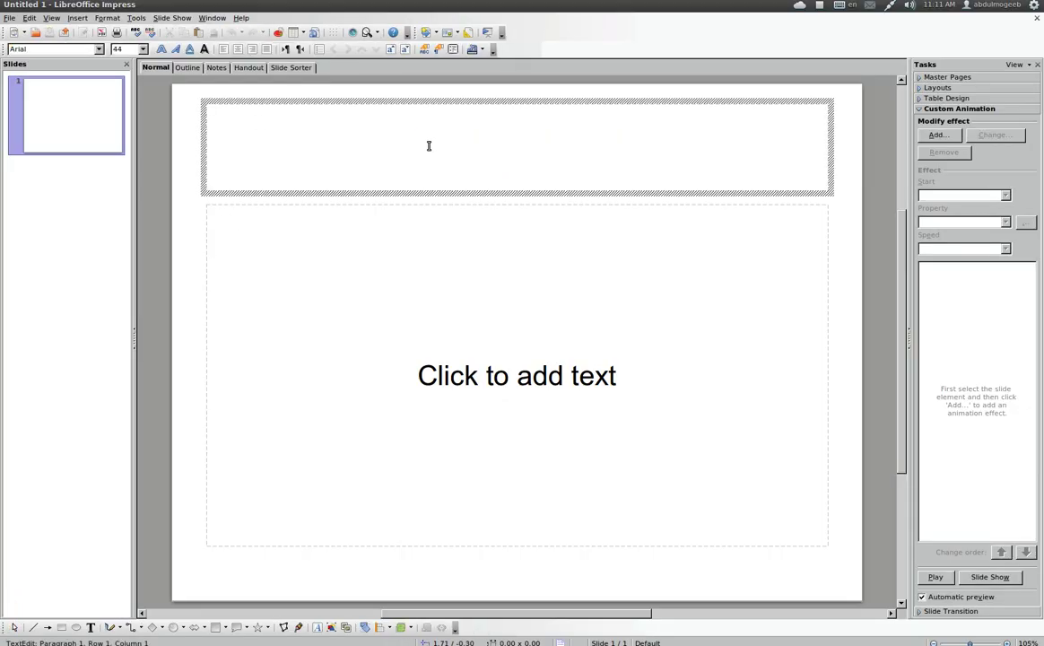
type("GNU/Linux")
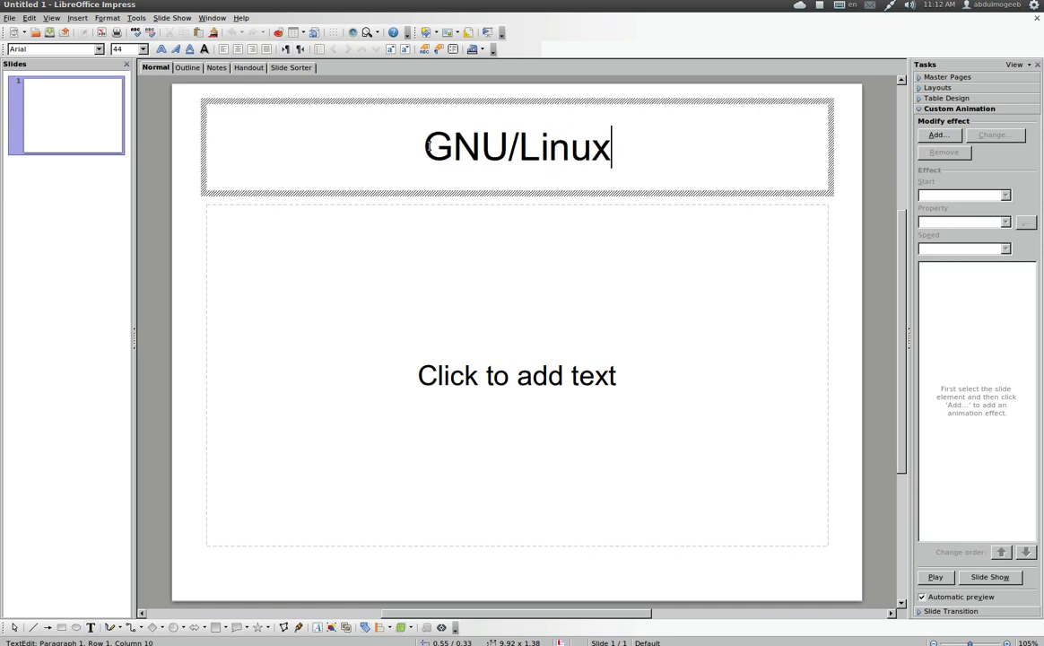
Step: Preview the Flash Once and Fly in Slow entrance effects on the title, and apply the Boomerang entrance animation to it
left_click(939, 135)
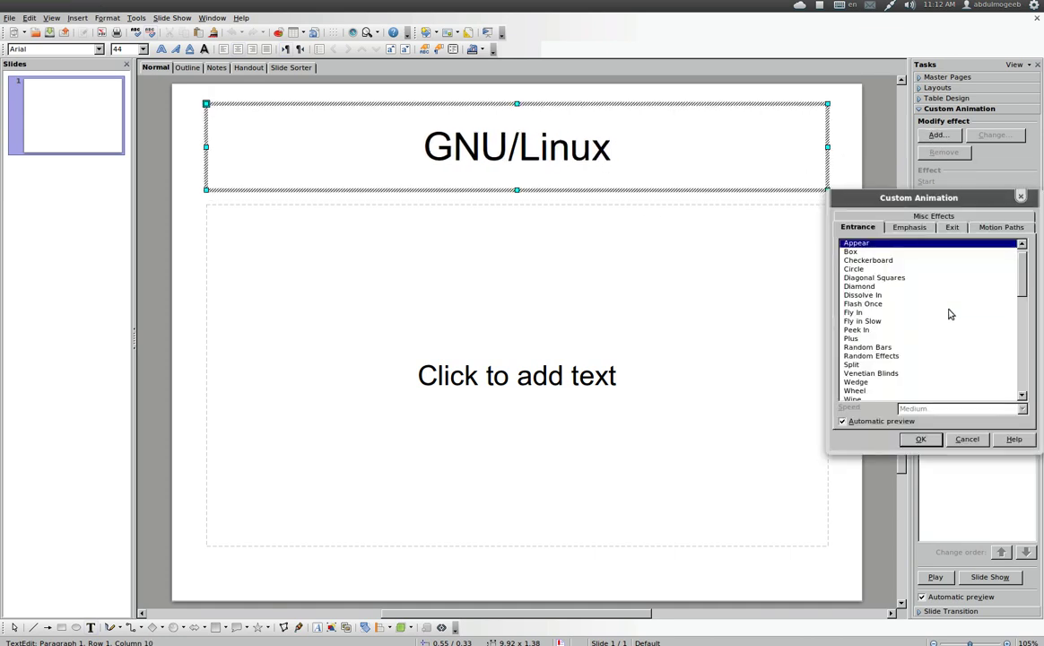
left_click(882, 304)
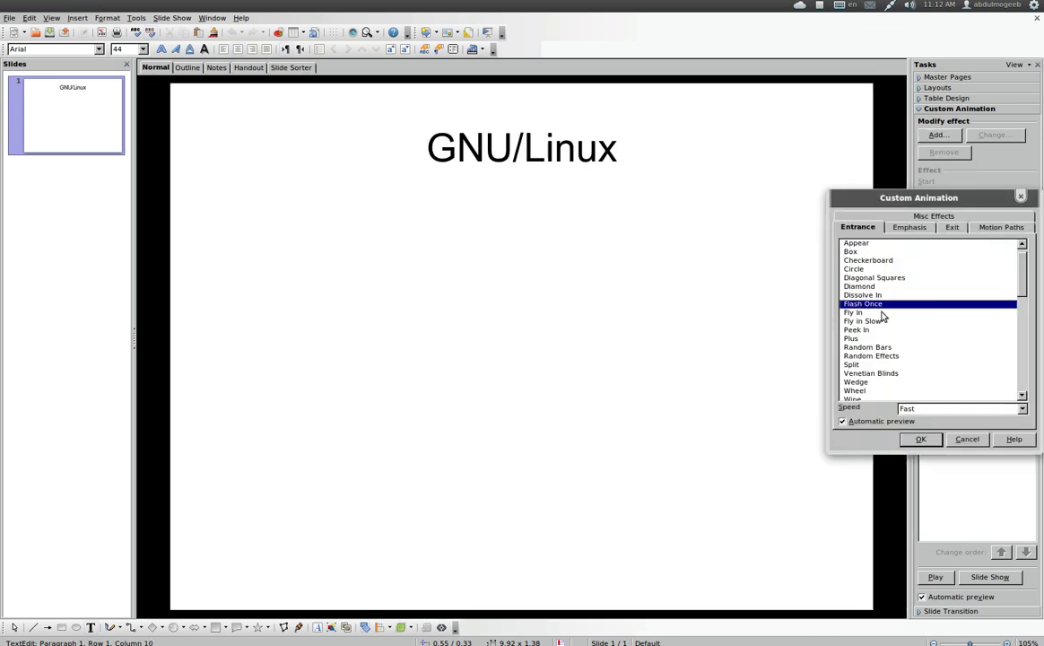
left_click(881, 322)
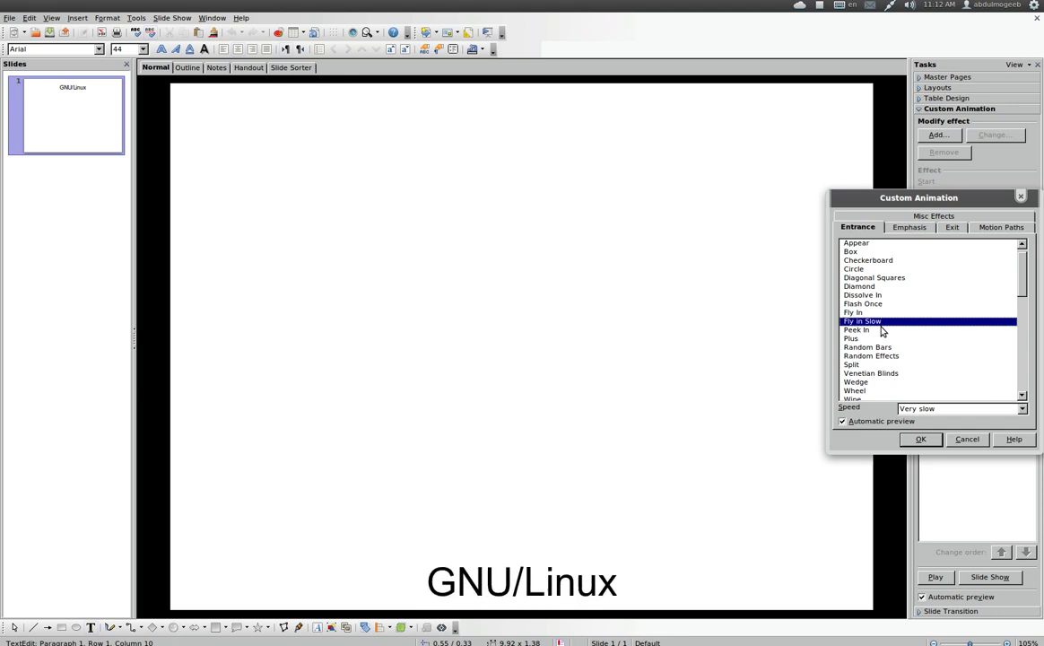
scroll(881, 329, "down", 3)
left_click(881, 338)
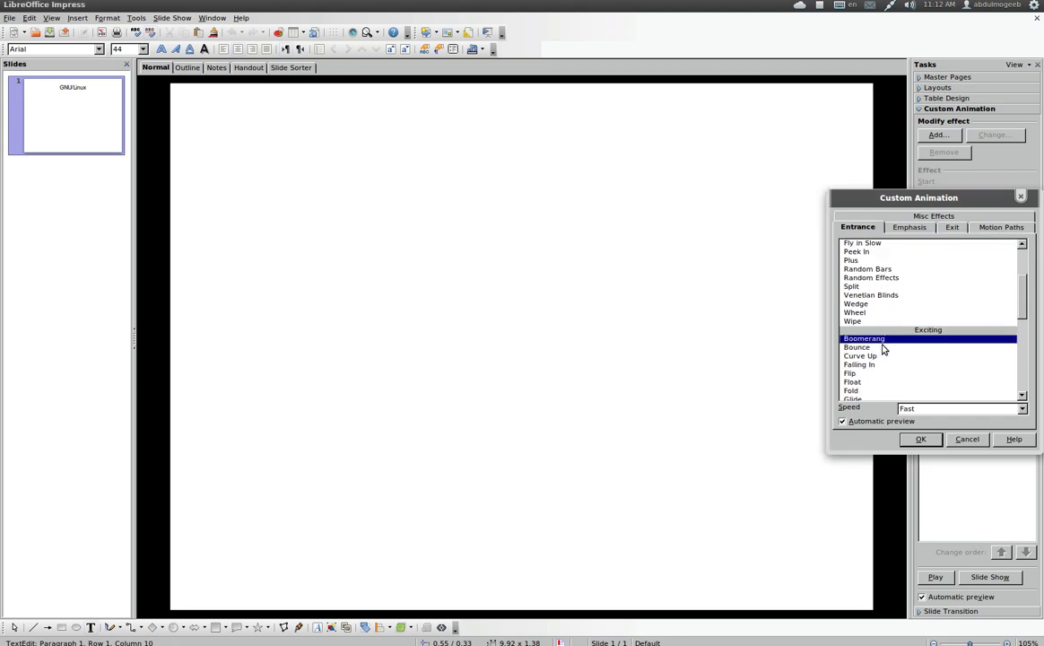
left_click(920, 439)
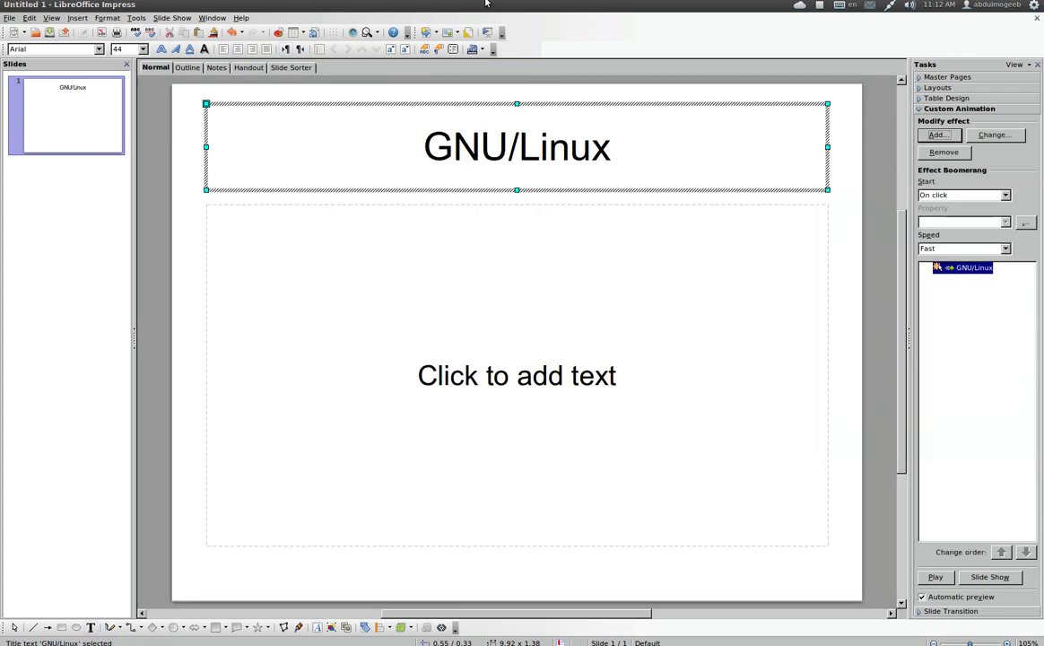
Step: Close the presentation without saving it and start LibreOffice Base from the Office applications
left_click(12, 8)
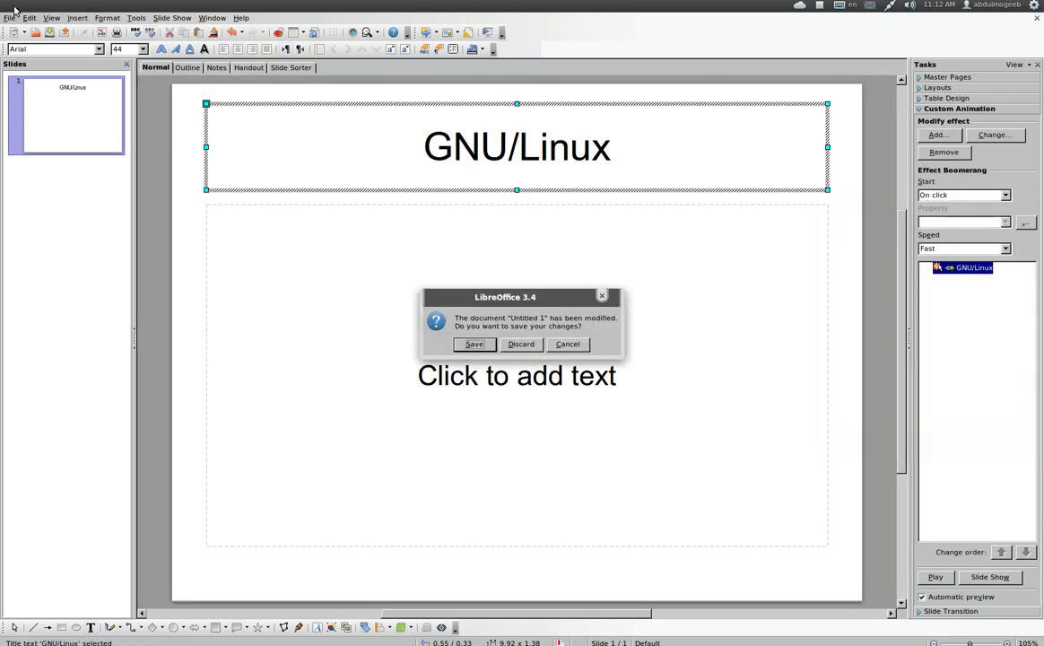
left_click(521, 344)
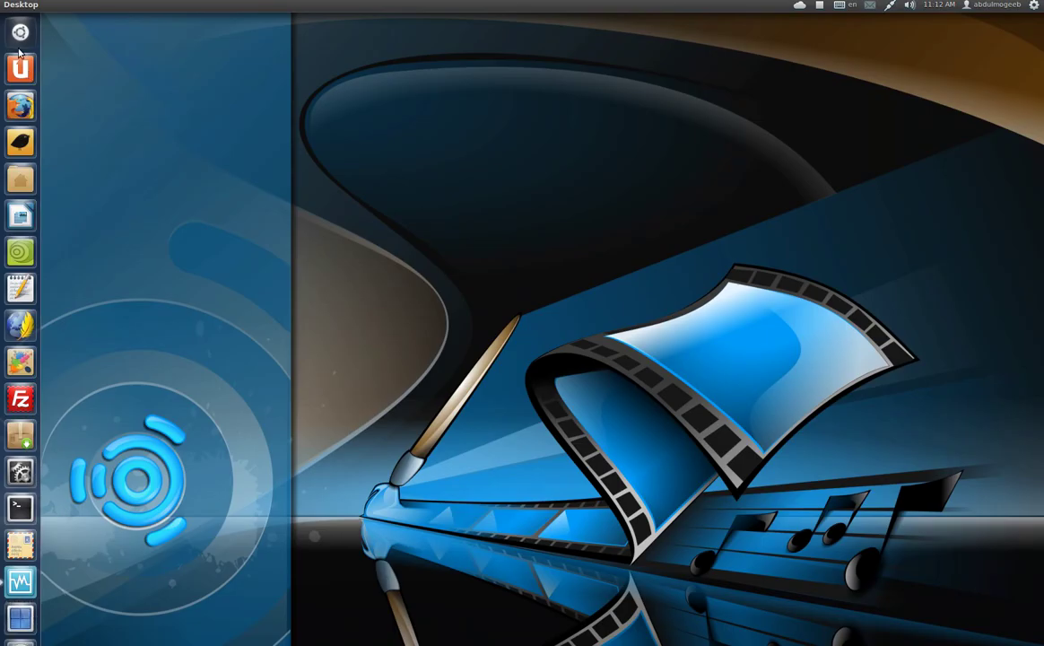
left_click(19, 33)
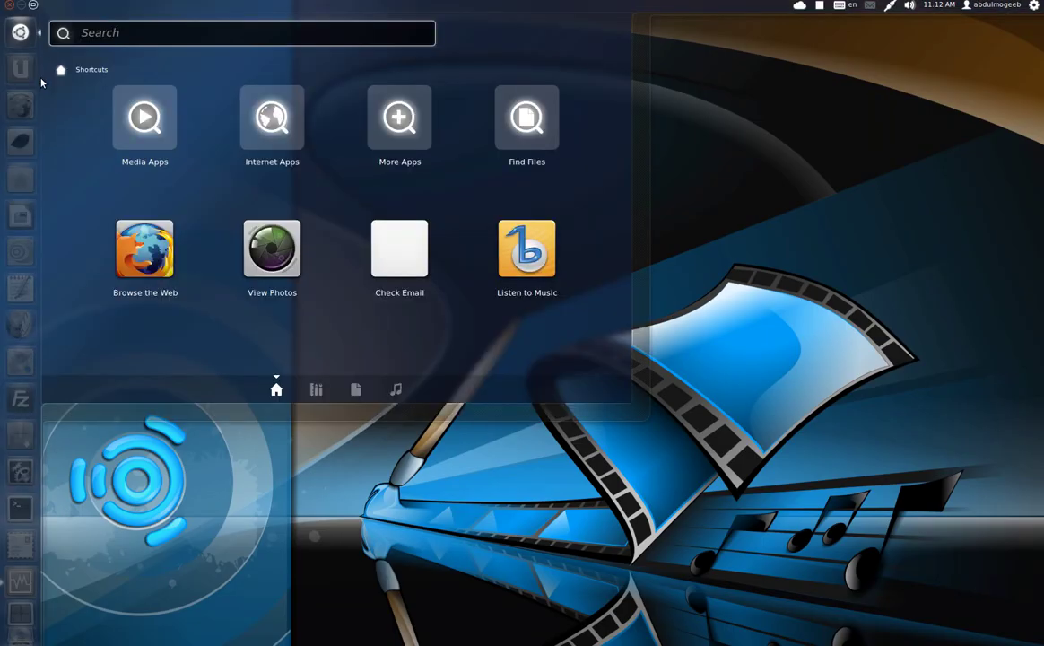
left_click(316, 390)
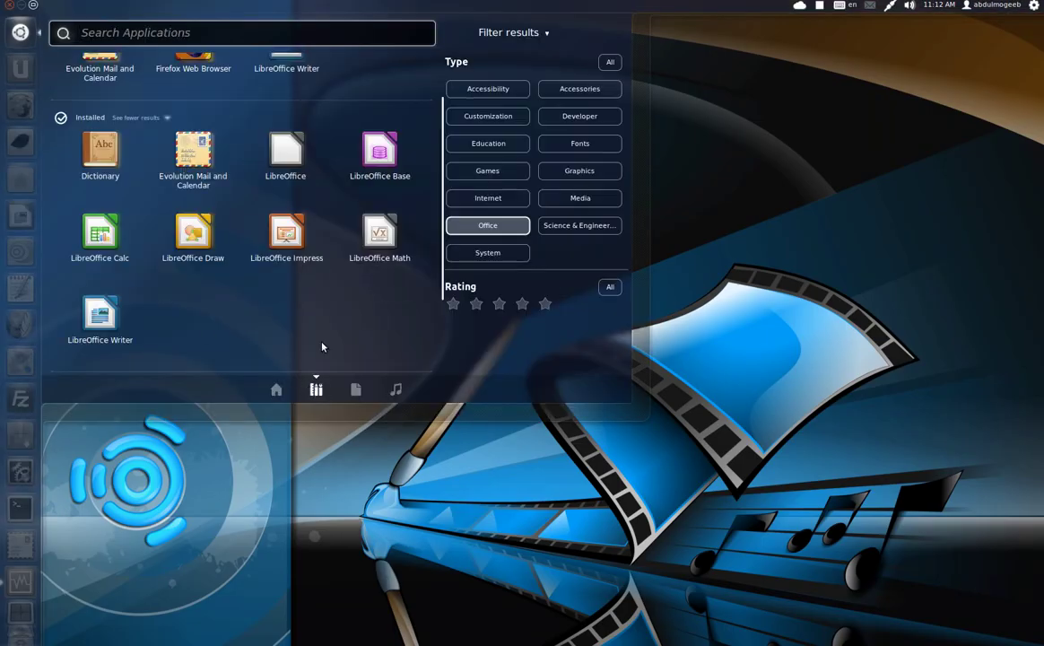
left_click(366, 142)
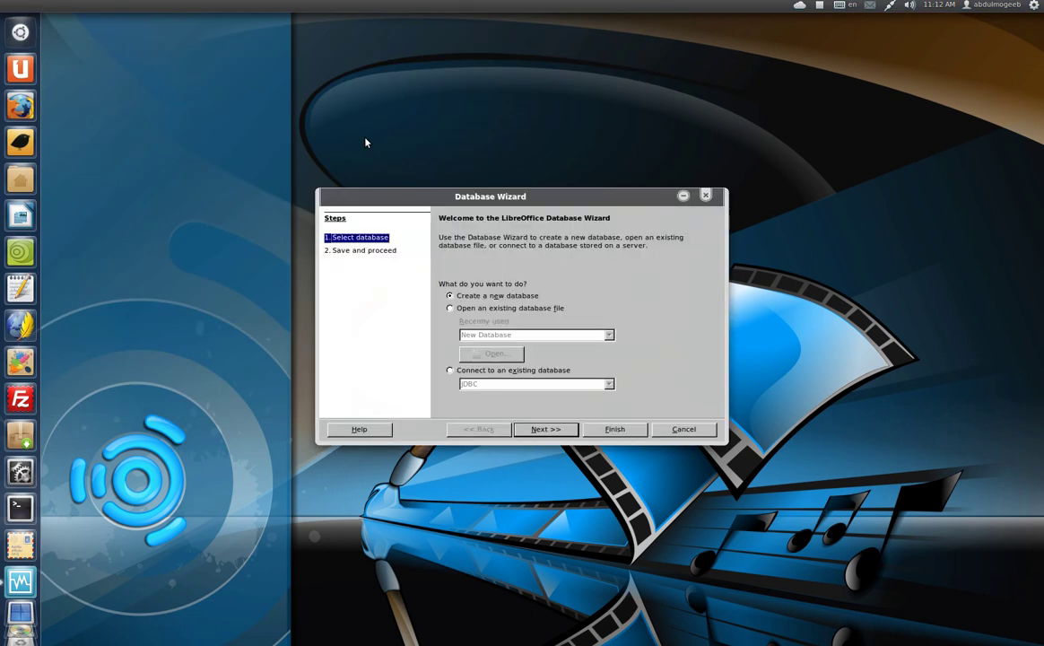
Step: Create a new registered database opened for editing and save it as "New Database1" in the home folder
left_click(543, 429)
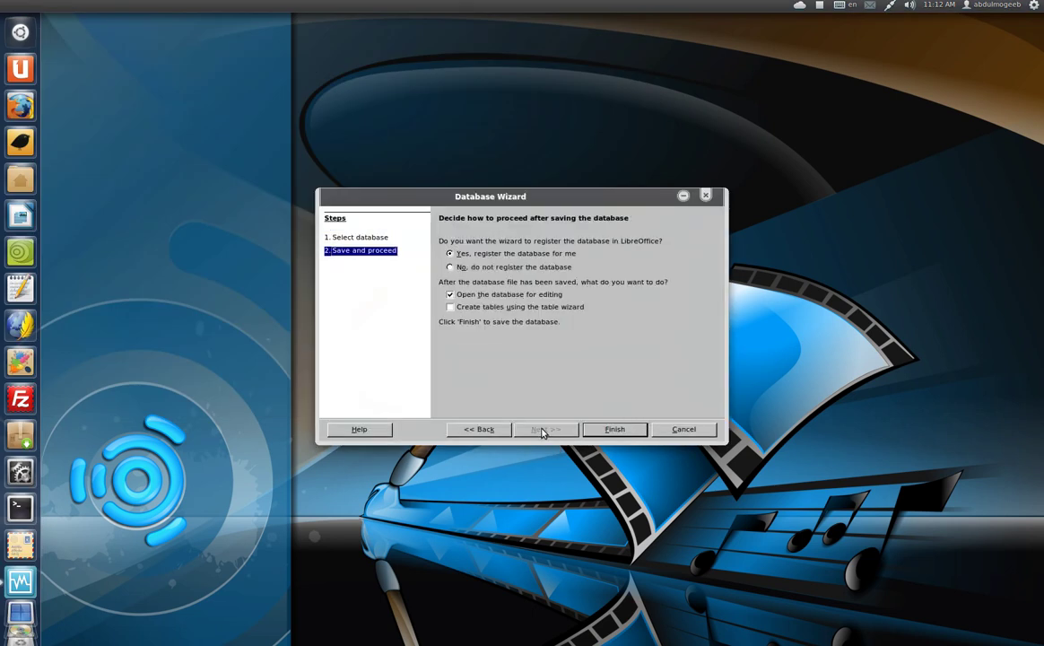
left_click(613, 429)
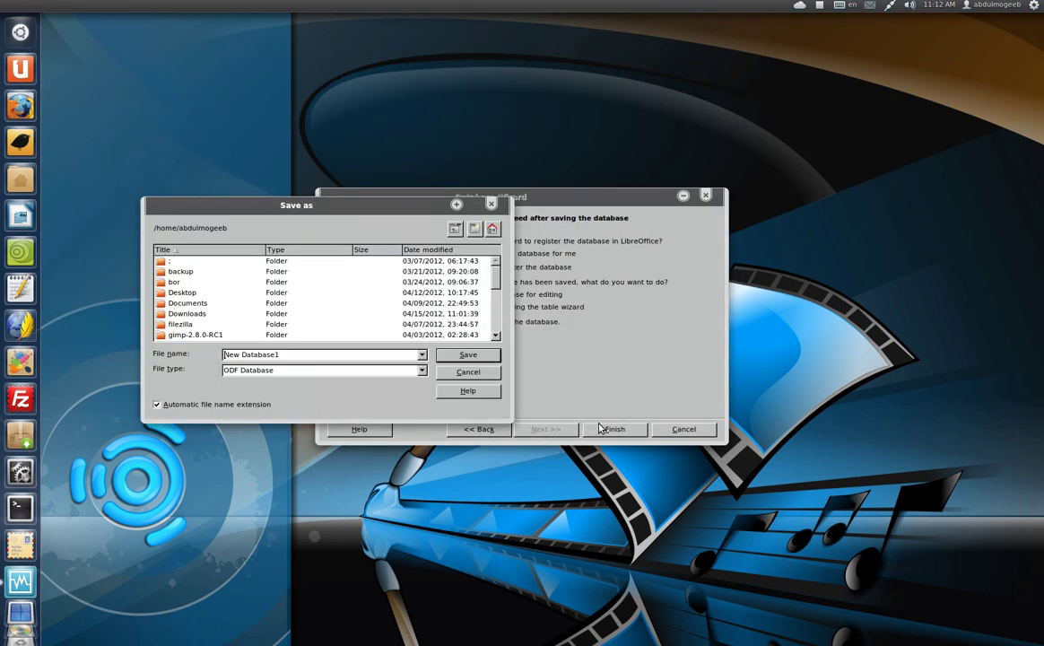
left_click(468, 354)
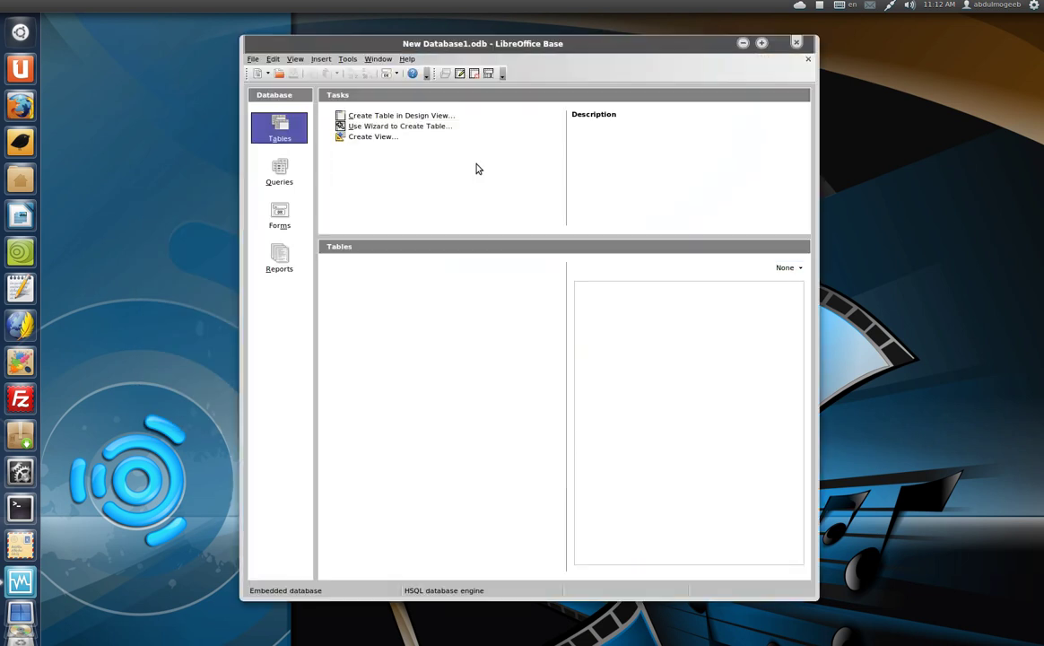
Step: Look at the view designer twice, dismissing the Add Tables dialog and closing the design window each time
left_click(373, 138)
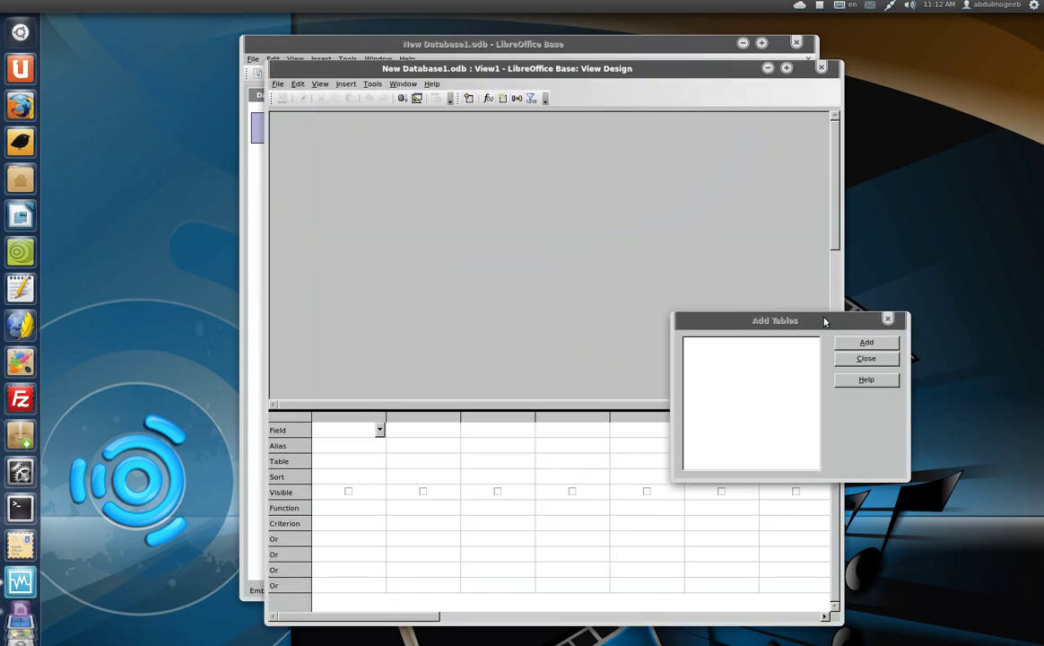
left_click_drag(855, 316, 869, 312)
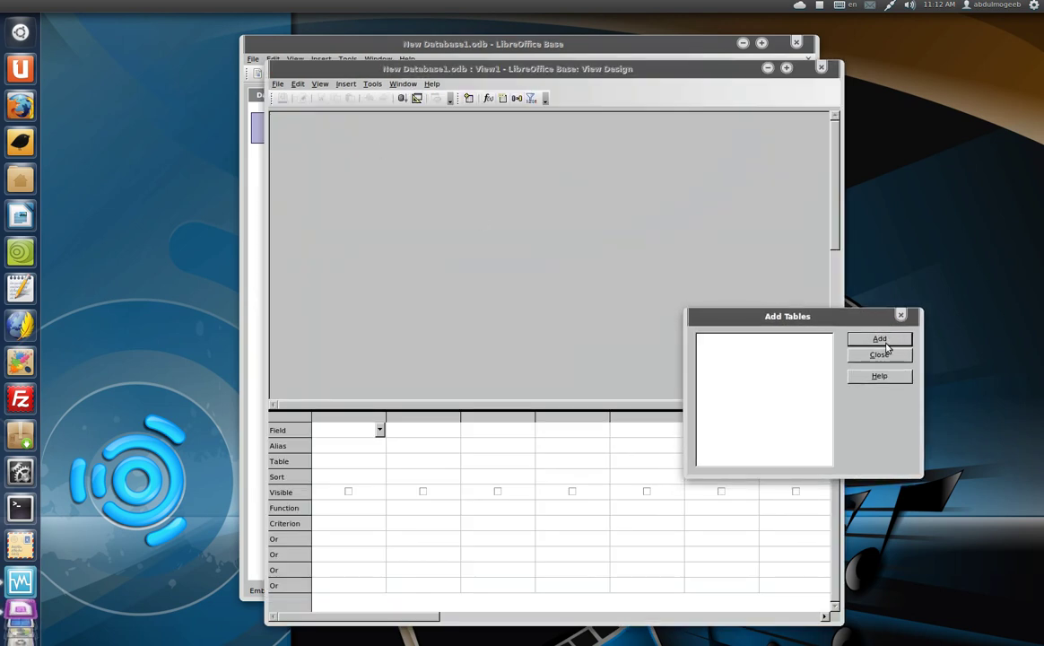
left_click(881, 356)
left_click(820, 68)
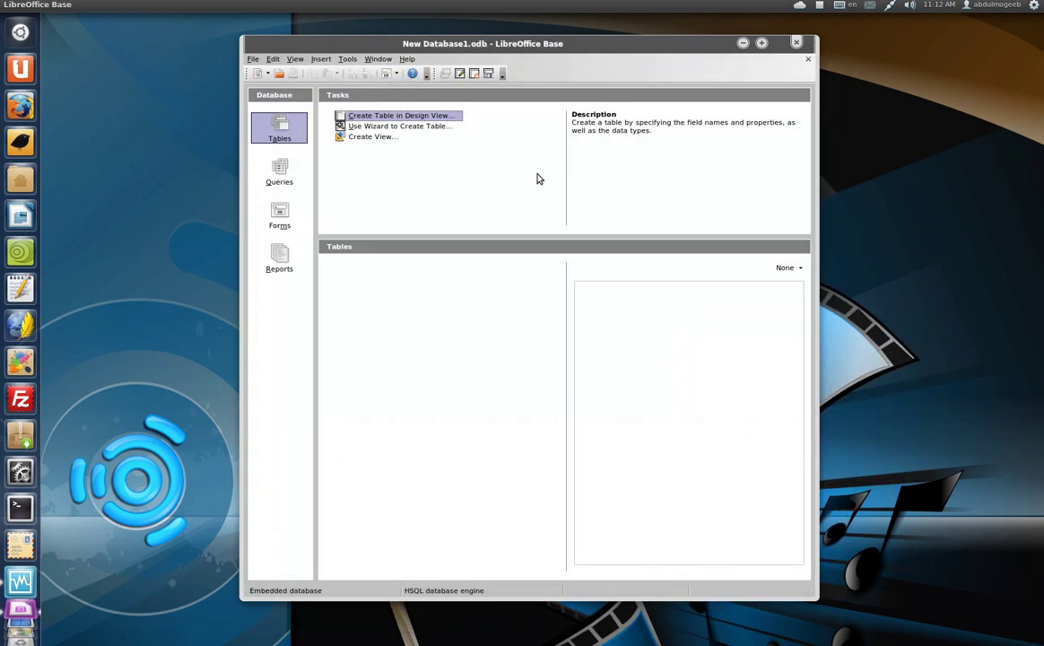
left_click(357, 142)
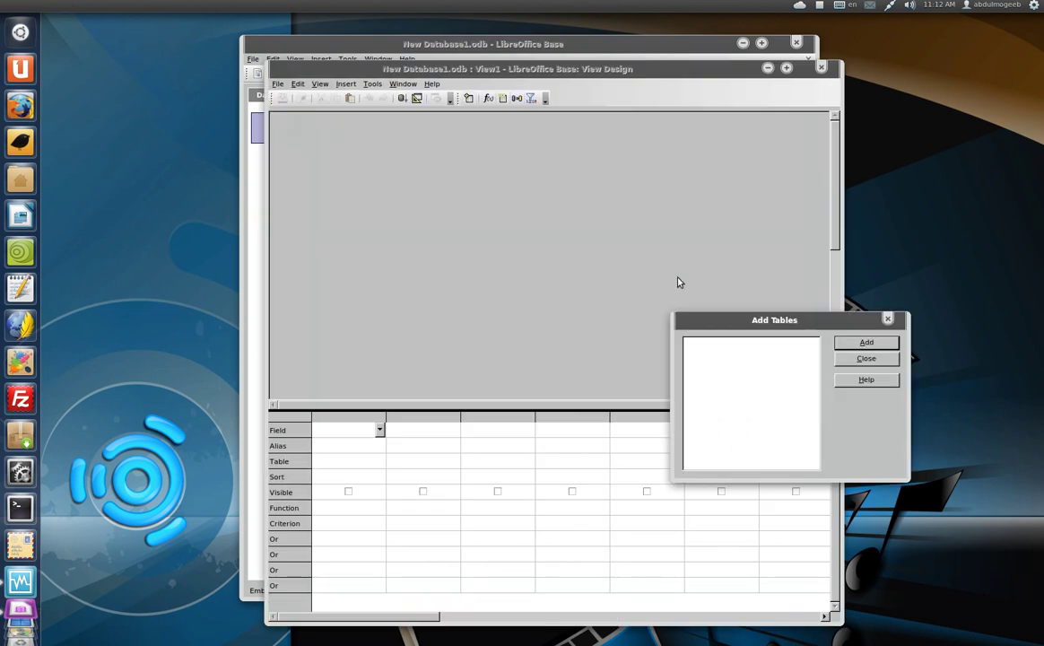
left_click(888, 316)
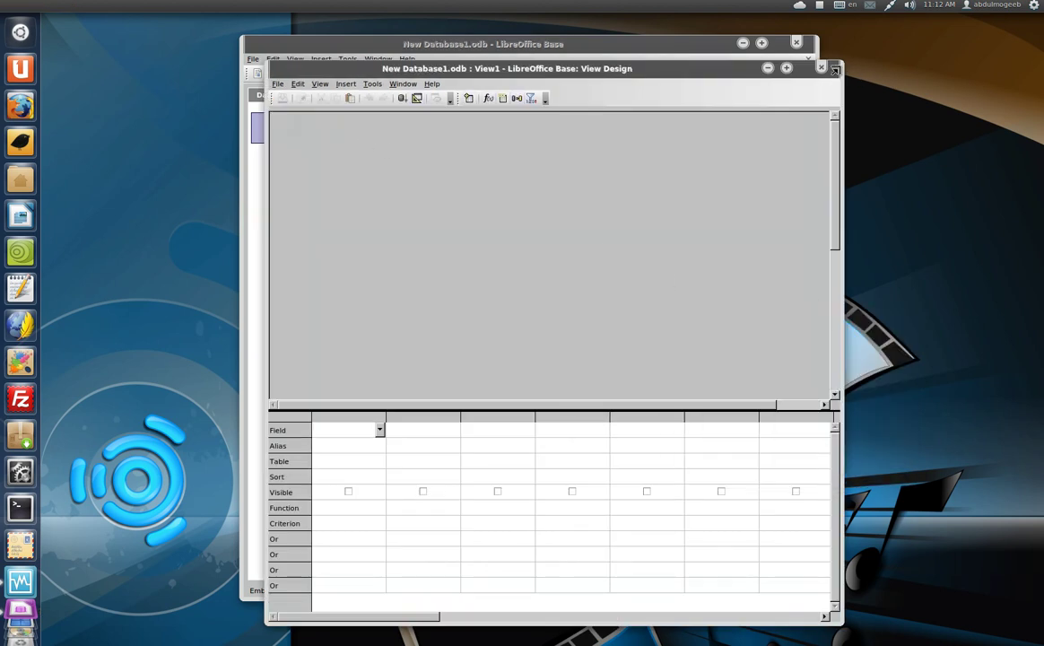
left_click(821, 67)
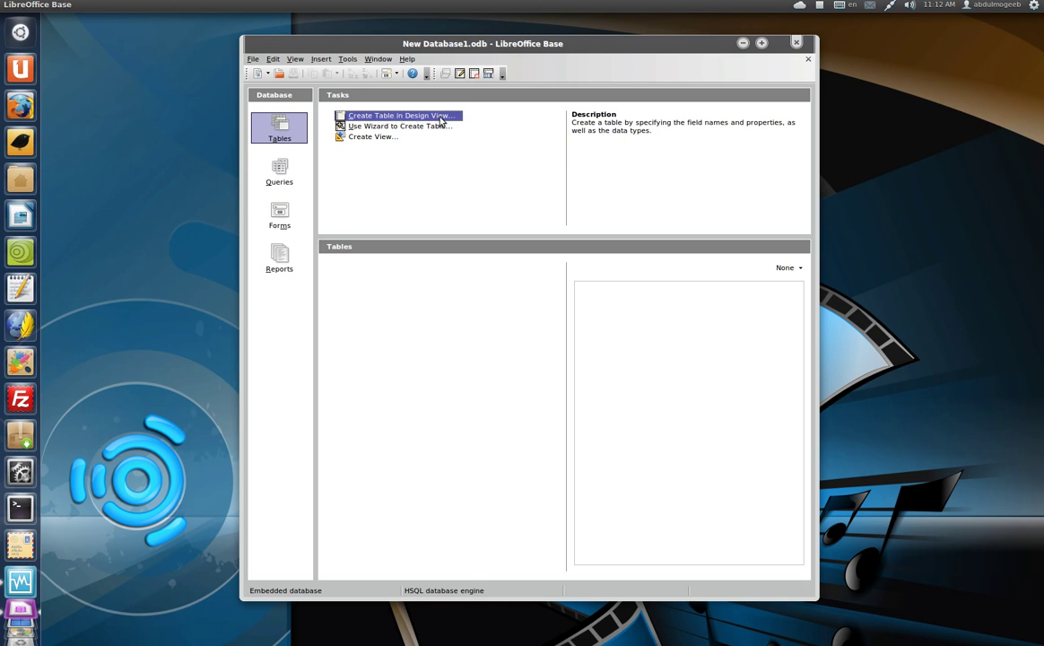
Step: Open the table Design View for a look, and close the design windows and the database
key("Return")
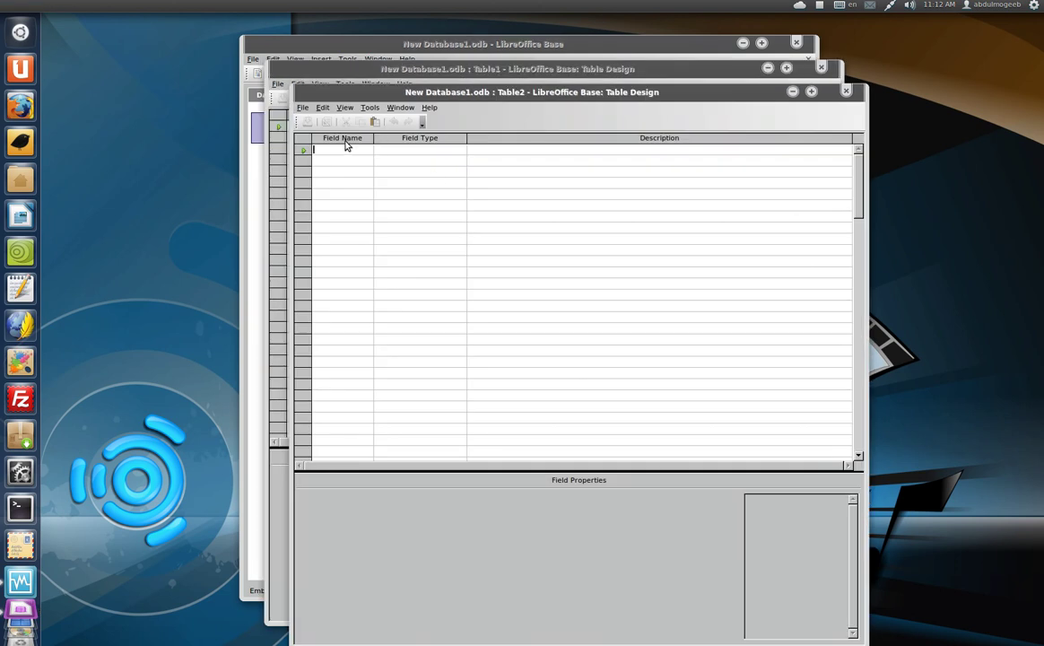
left_click(846, 91)
left_click(821, 67)
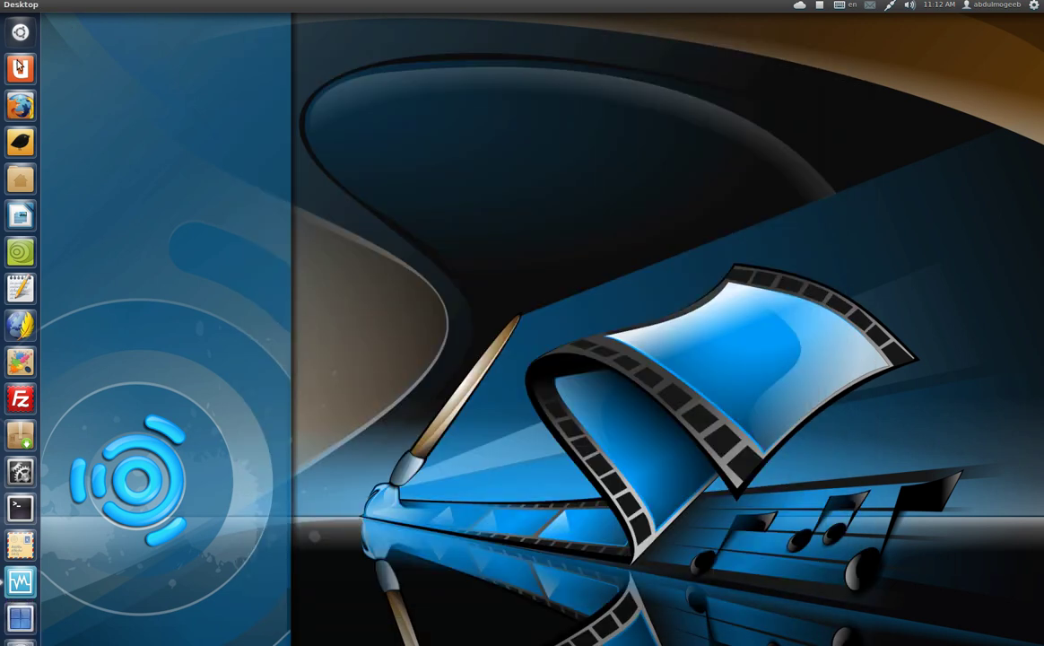
Step: Start LibreOffice Calc from the Office applications
left_click(23, 37)
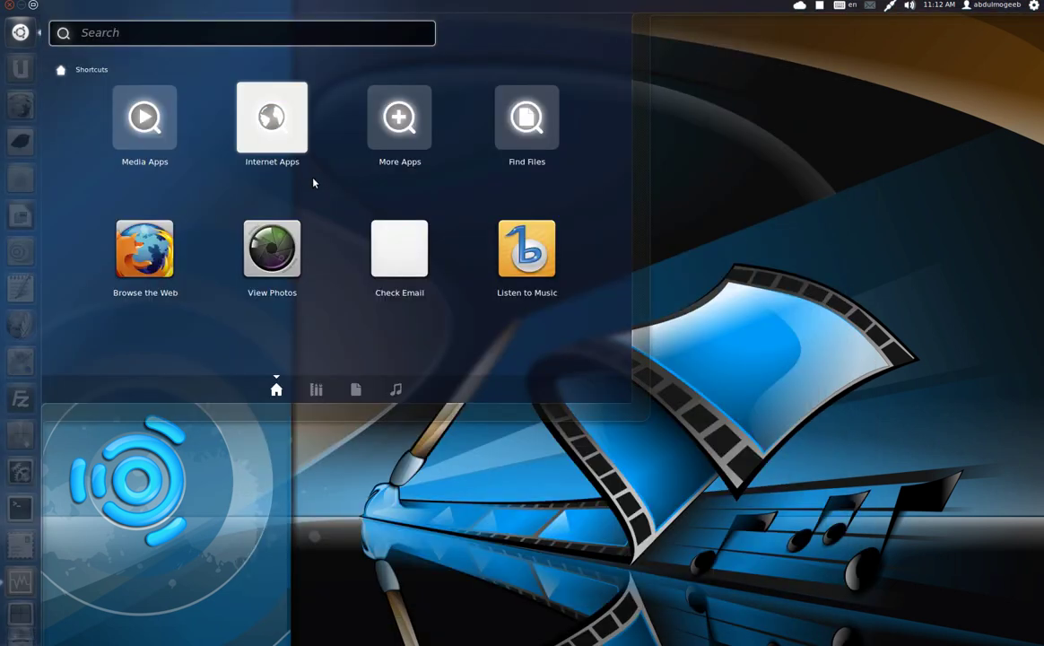
left_click(314, 391)
left_click(113, 230)
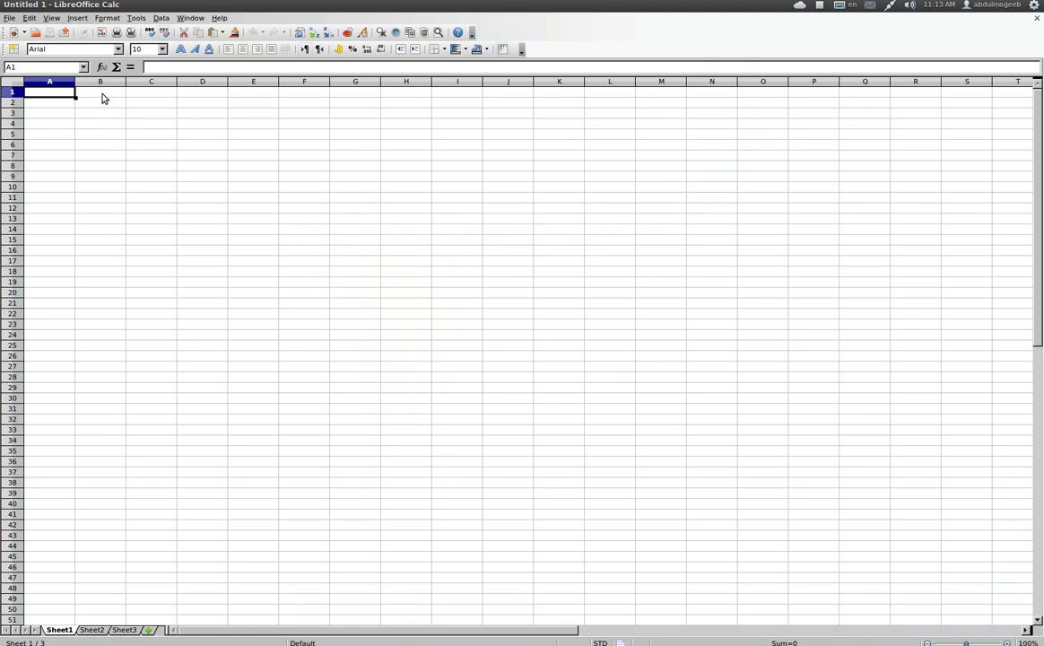
Step: Enter the value 1 in each of the cells A1 to E1
type("1")
key("Tab")
type("1")
key("Tab")
type("1")
key("Tab")
type("1")
key("Tab")
type("1")
key("Tab")
Step: Sum cells A1 to E1 into F1 and enlarge the sheet view
left_click_drag(326, 93, 58, 98)
left_click(117, 70)
left_click(198, 146)
scroll(301, 261, "up", 6)
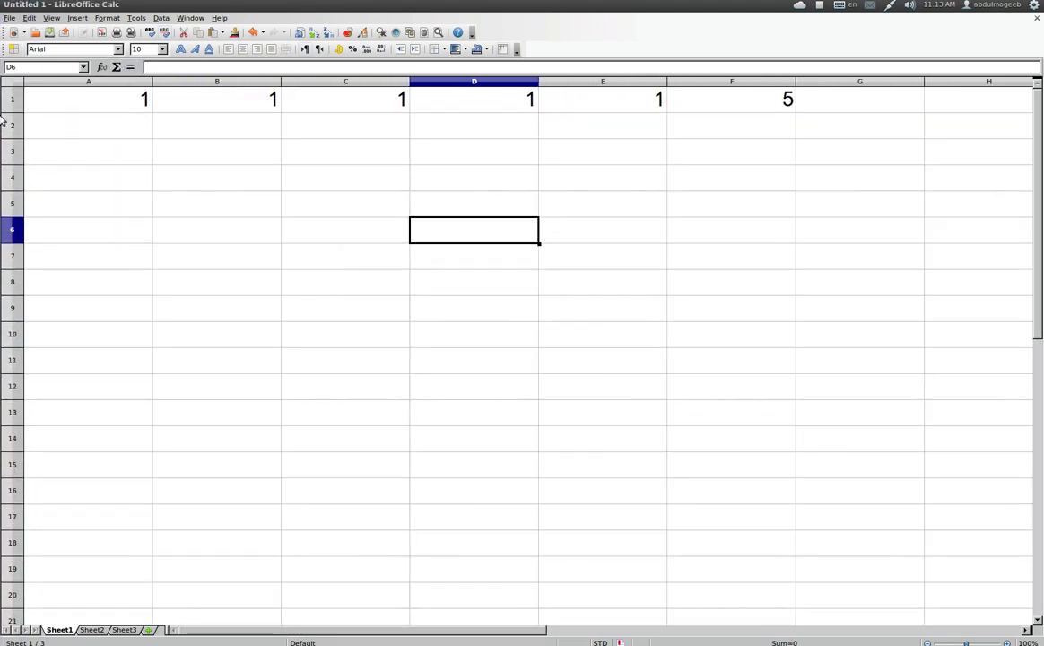
Step: Close the spreadsheet without saving it and start LibreOffice Math from the Office applications
left_click(7, 5)
left_click(521, 343)
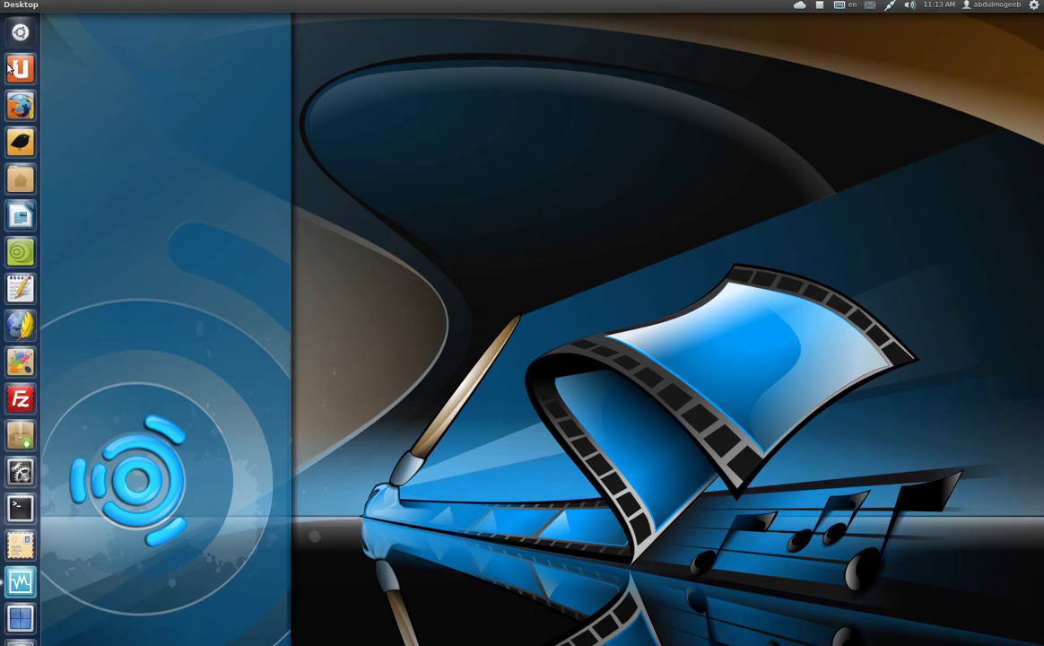
left_click(31, 44)
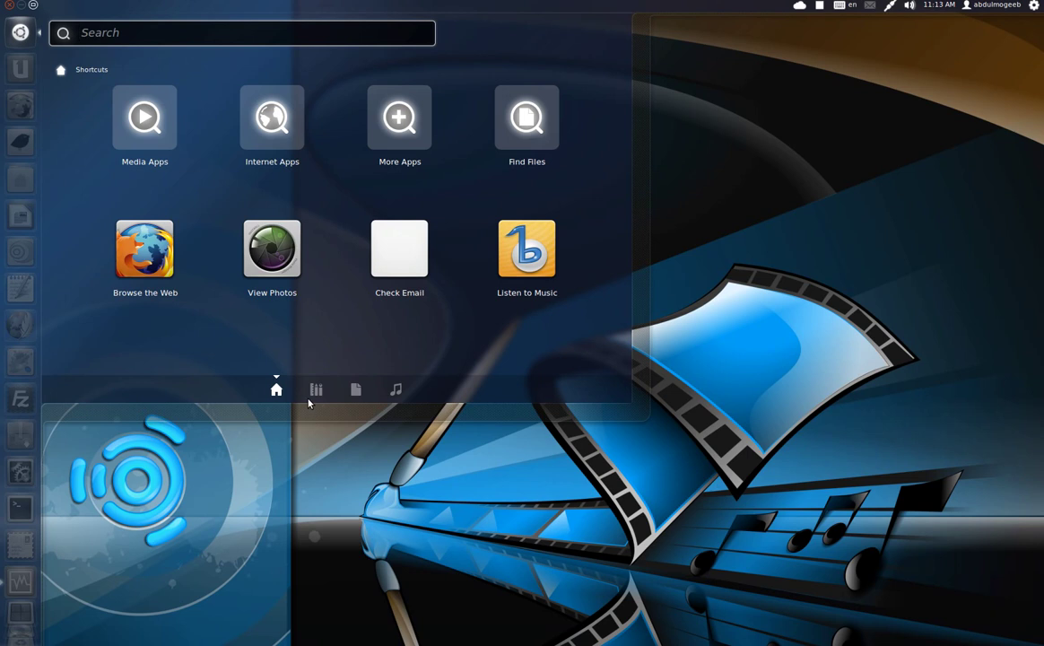
left_click(315, 391)
left_click(394, 230)
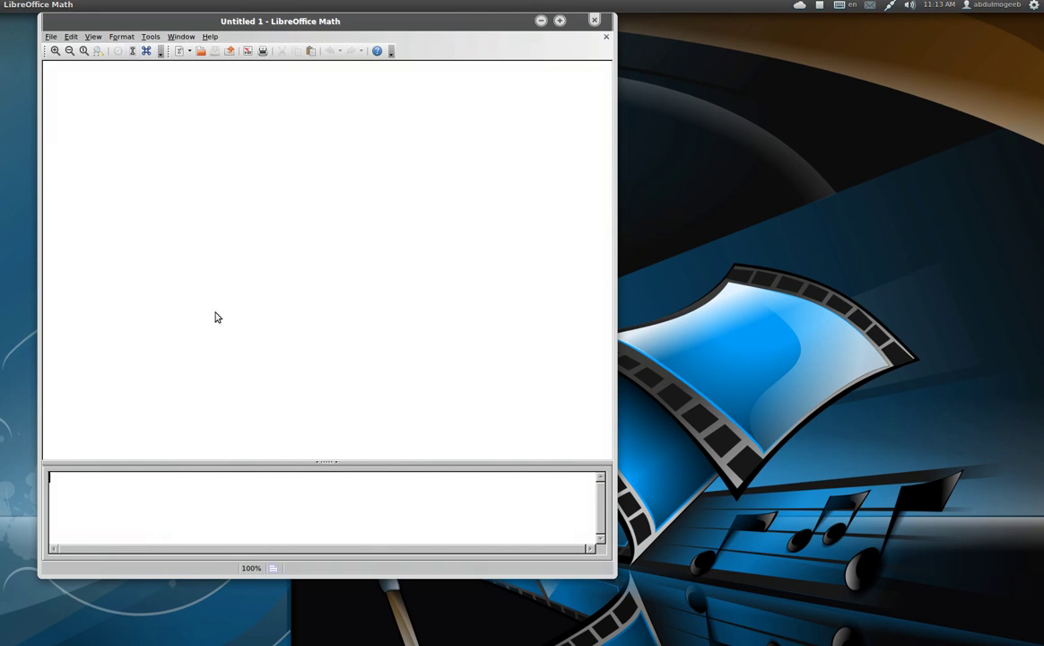
Step: Look through the symbol sets in the Symbols catalog and close it without inserting a symbol
left_click(144, 49)
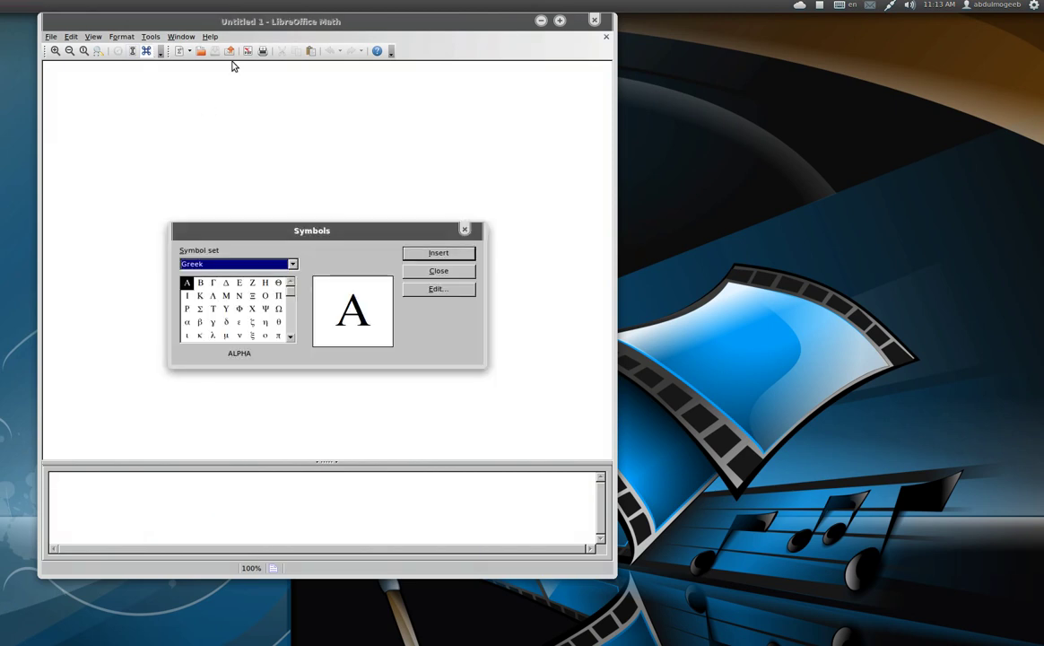
key("Down")
key("Up")
left_click(439, 271)
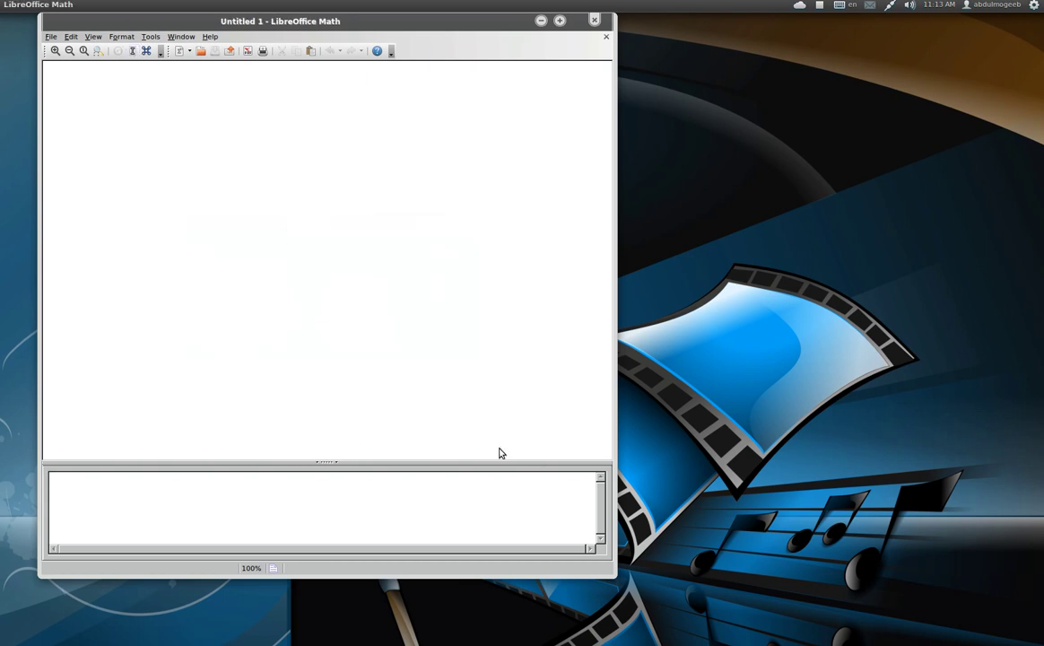
Step: Close the empty formula document and start LibreOffice Draw from the Office applications
left_click_drag(106, 23, 340, 60)
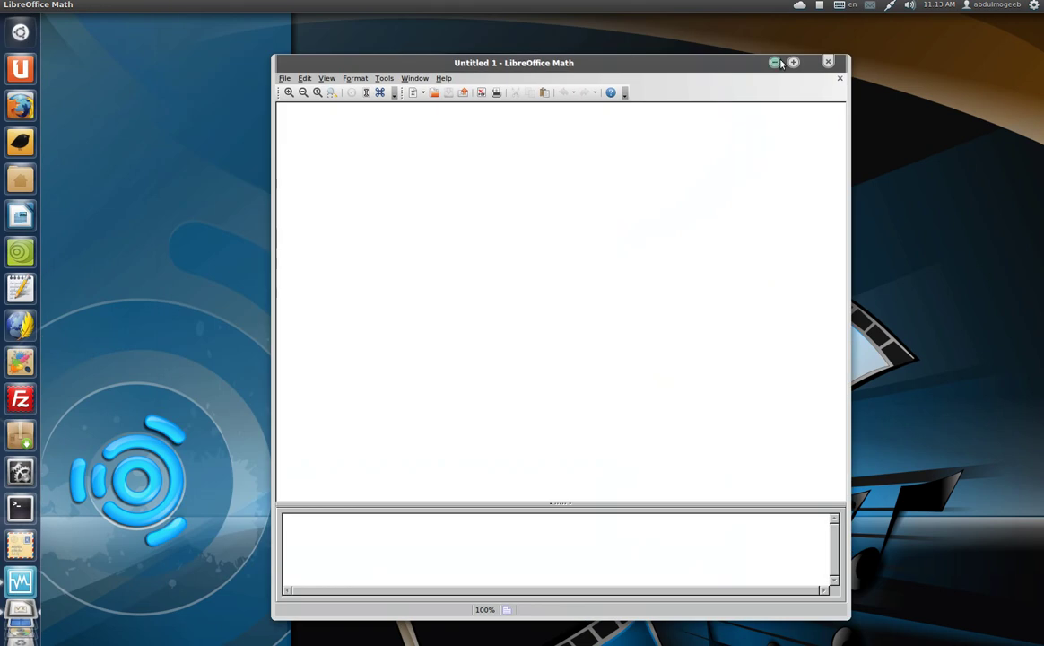
left_click(829, 58)
left_click(20, 32)
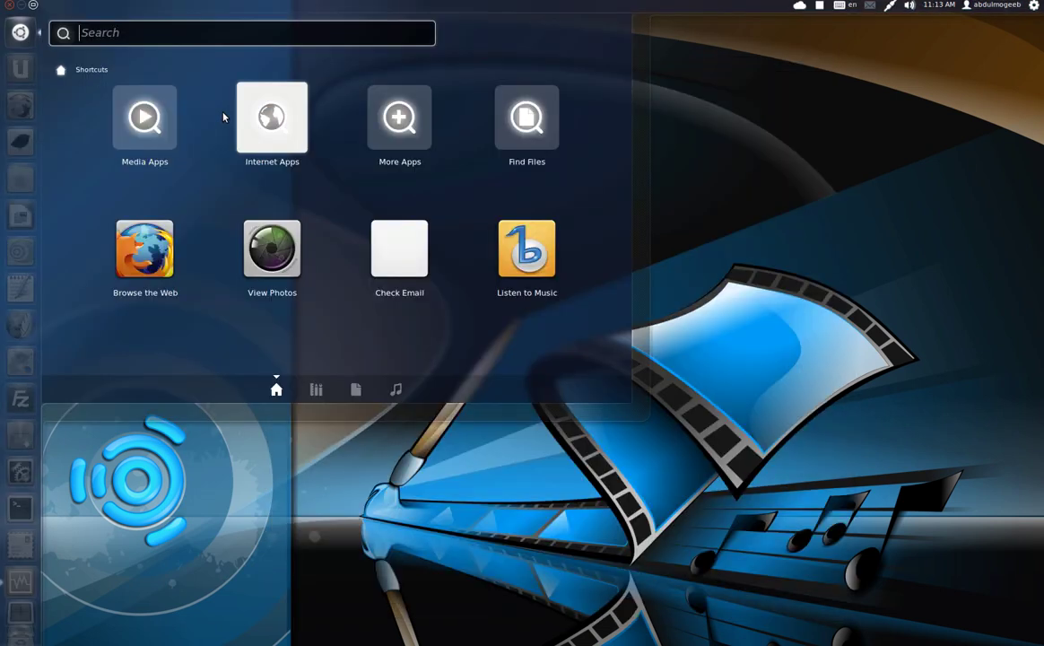
left_click(316, 390)
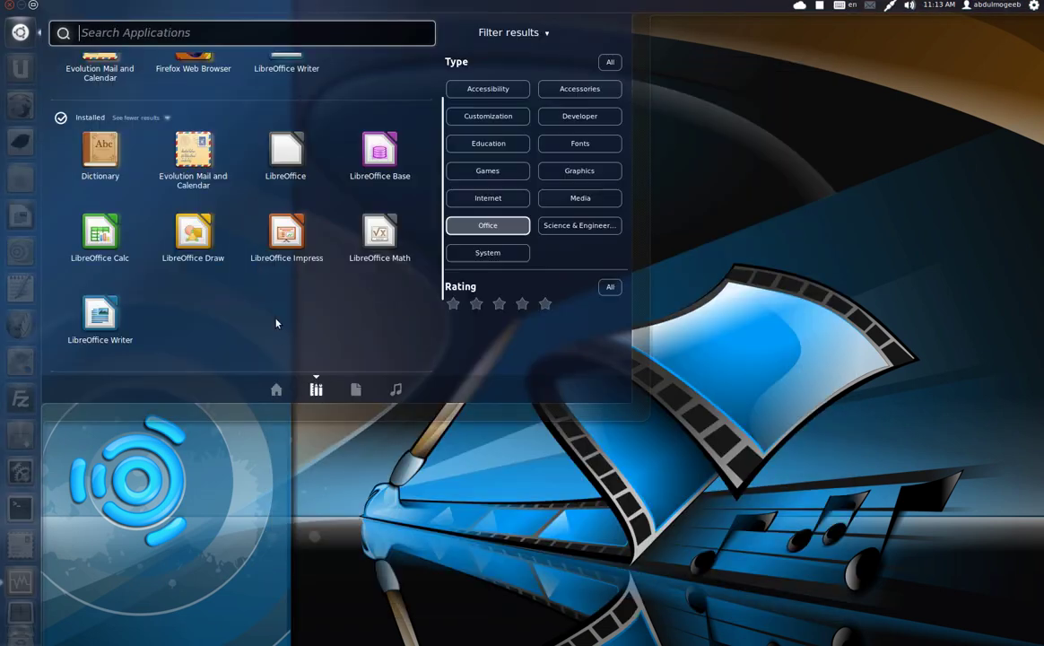
left_click(204, 222)
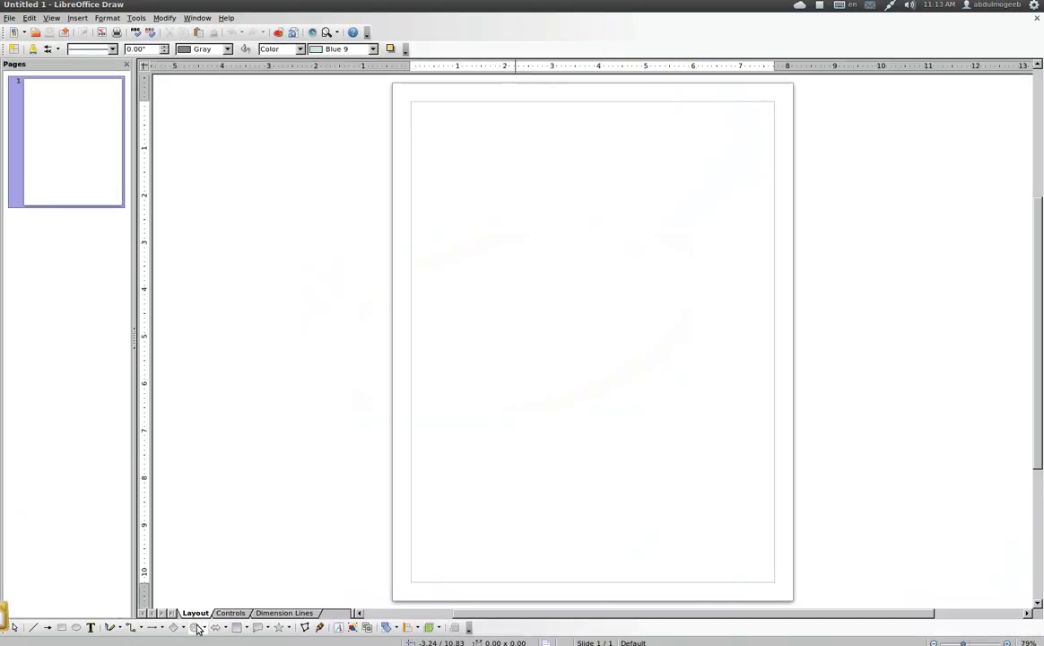
Step: Draw a smiley face about 4.4 inches wide in the page's upper half and an internal storage flowchart shape about 2.1 inches wide below it
left_click_drag(469, 164, 678, 338)
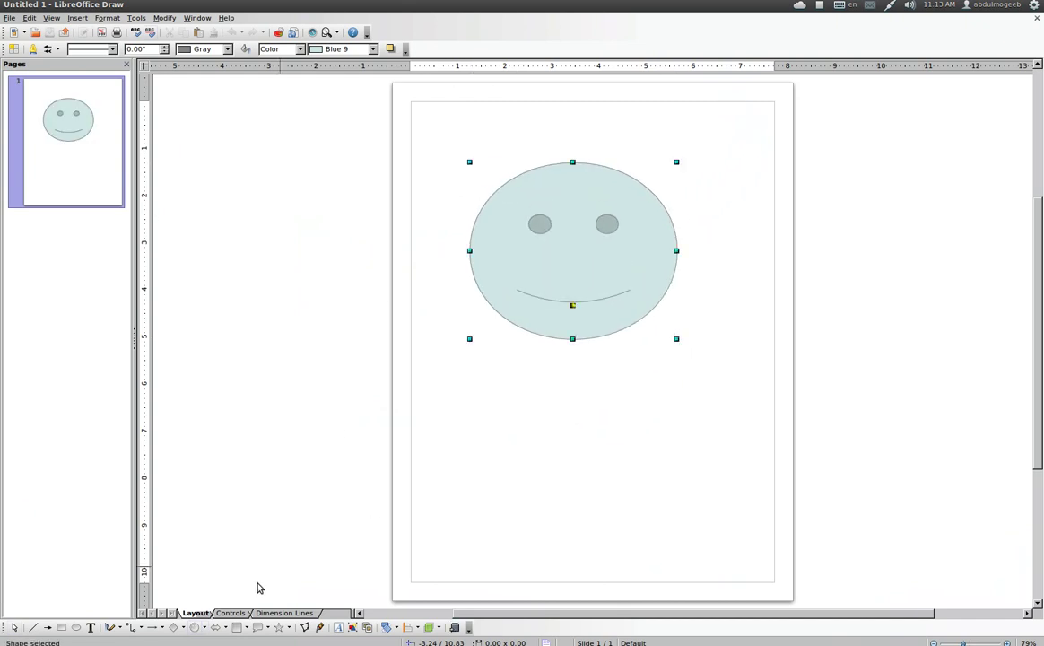
left_click_drag(543, 441, 644, 523)
left_click(758, 457)
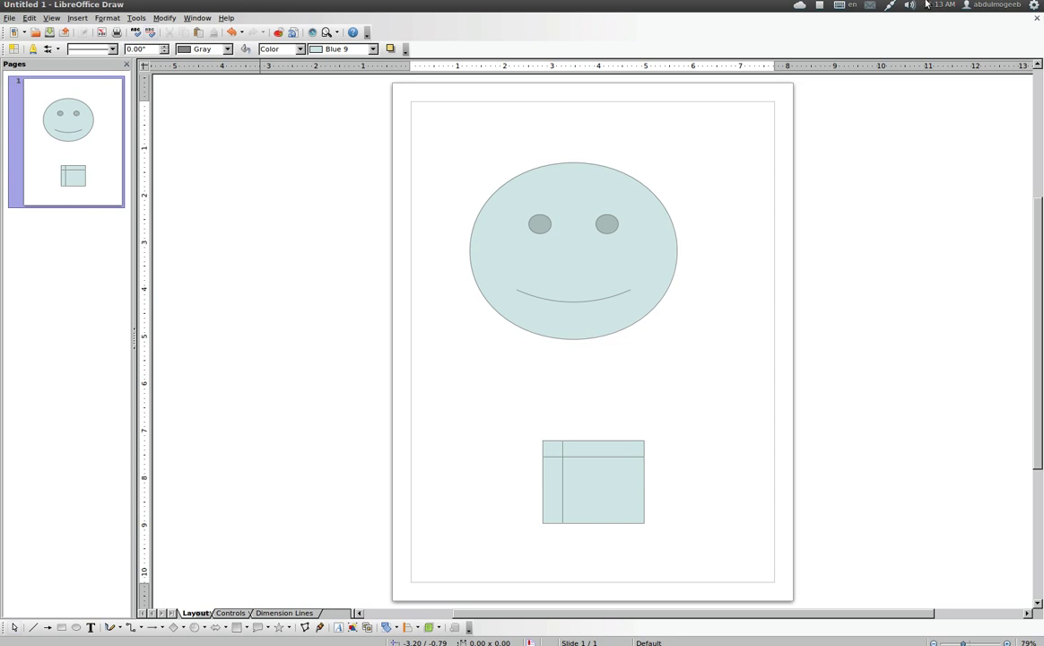
Step: Close the drawing and discard its changes
left_click(8, 5)
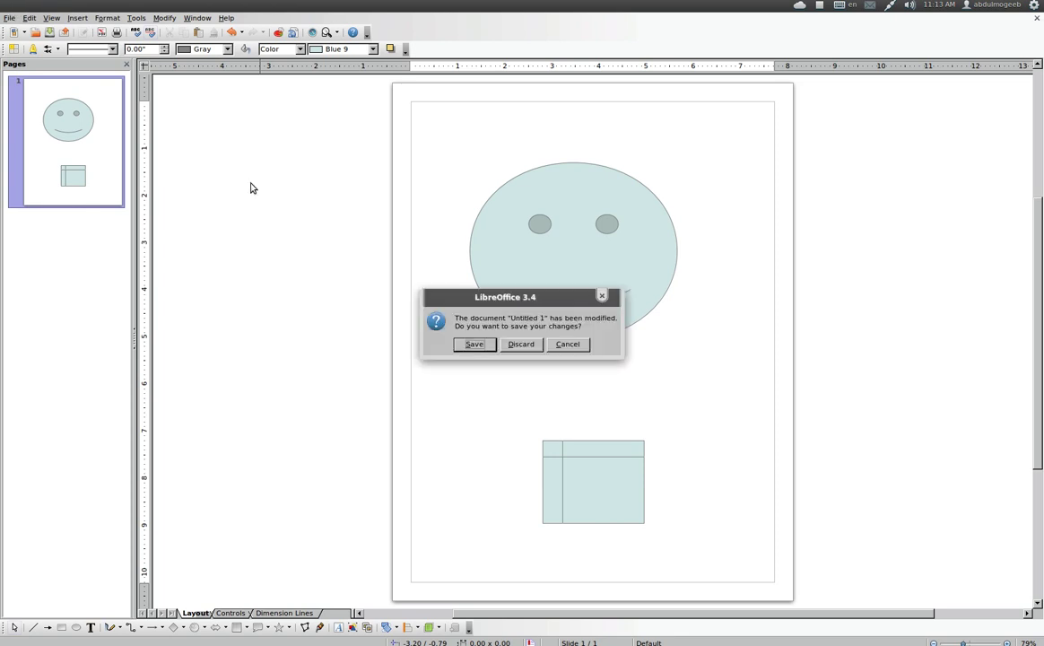
left_click(520, 345)
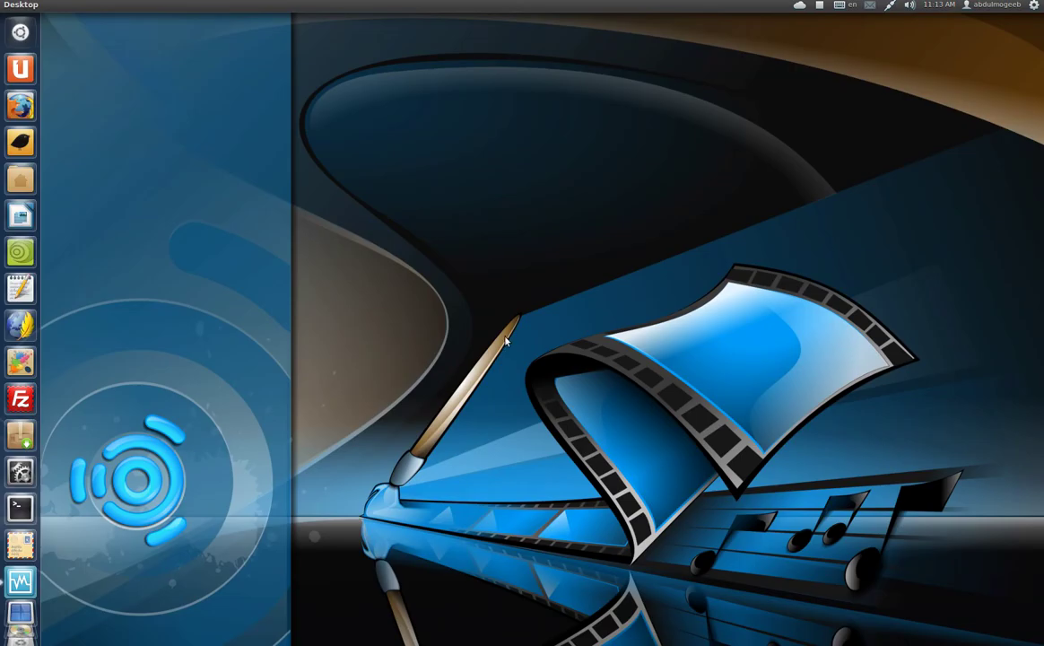
Step: Review the installed Office applications and the files view in the Dash, and close the Dash
left_click(16, 33)
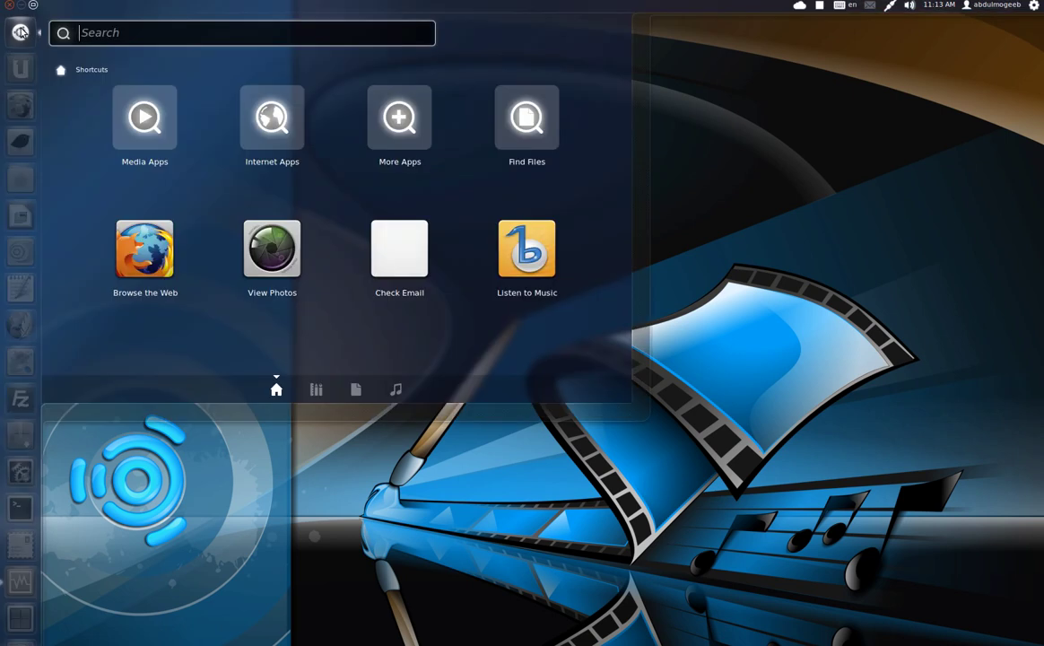
left_click(20, 32)
left_click(20, 32)
left_click(317, 390)
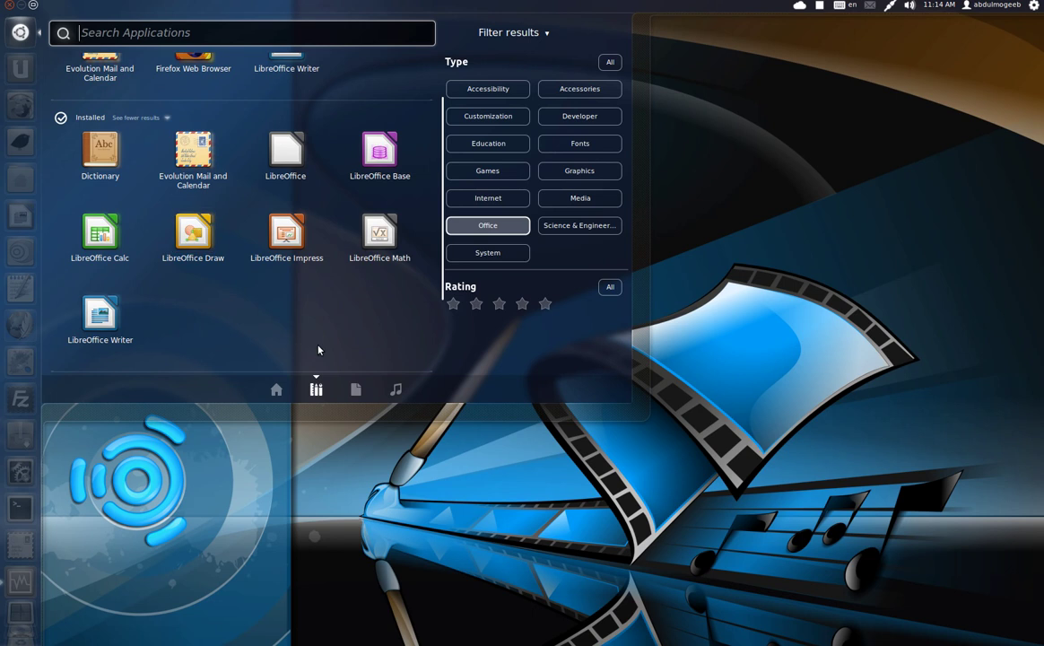
left_click(358, 393)
left_click(317, 390)
left_click(18, 39)
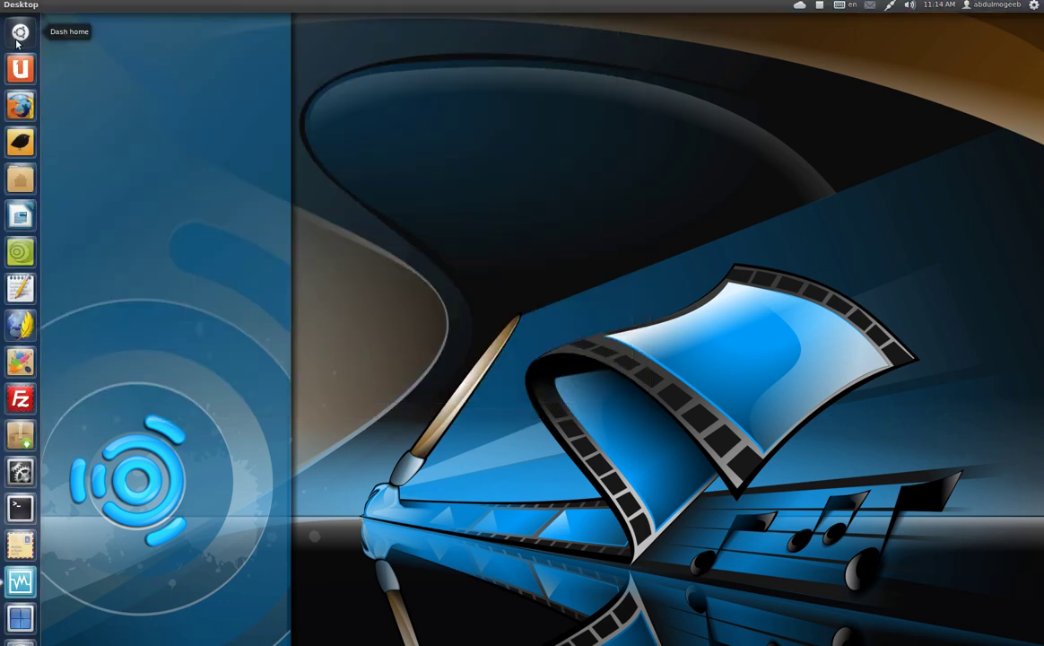